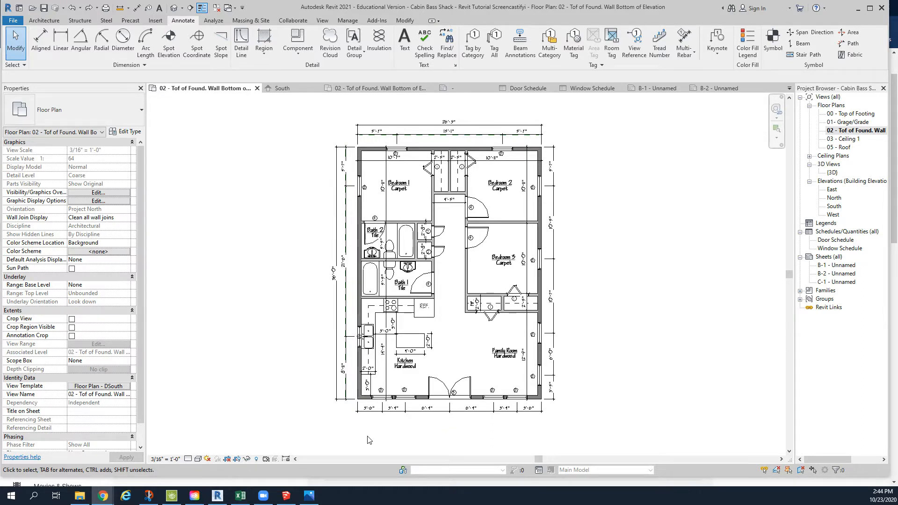
# - Show the floor plan view's crop region and select its boundary
pyautogui.click(237, 460)
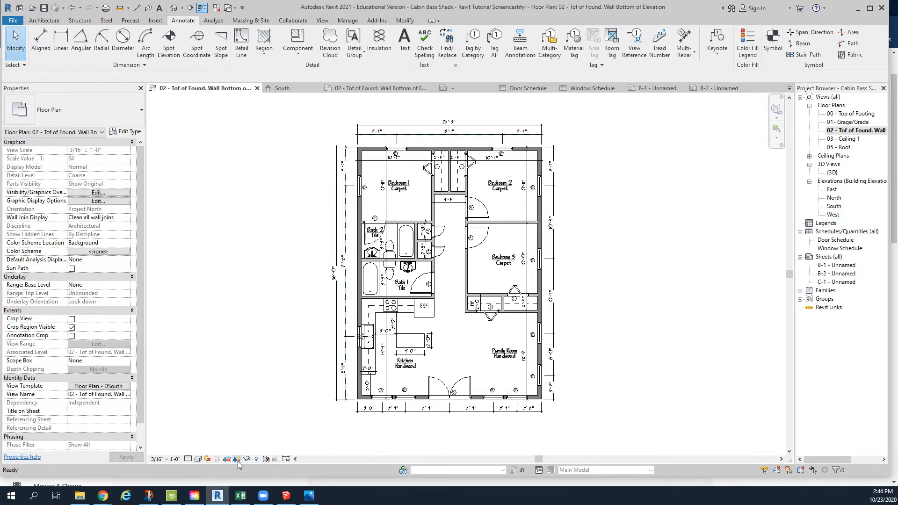
pyautogui.scroll(-3, 278, 359)
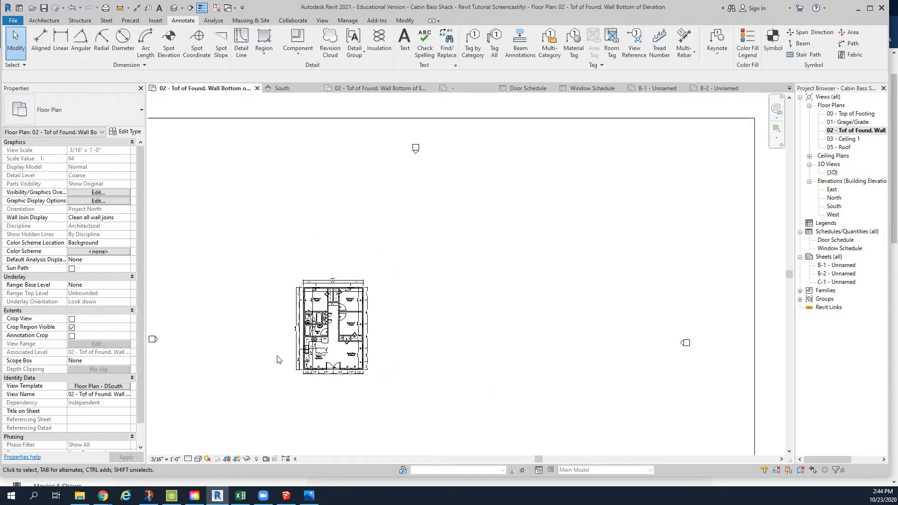
pyautogui.scroll(-2, 278, 384)
pyautogui.moveTo(393, 401); pyautogui.dragTo(434, 293, button='middle')
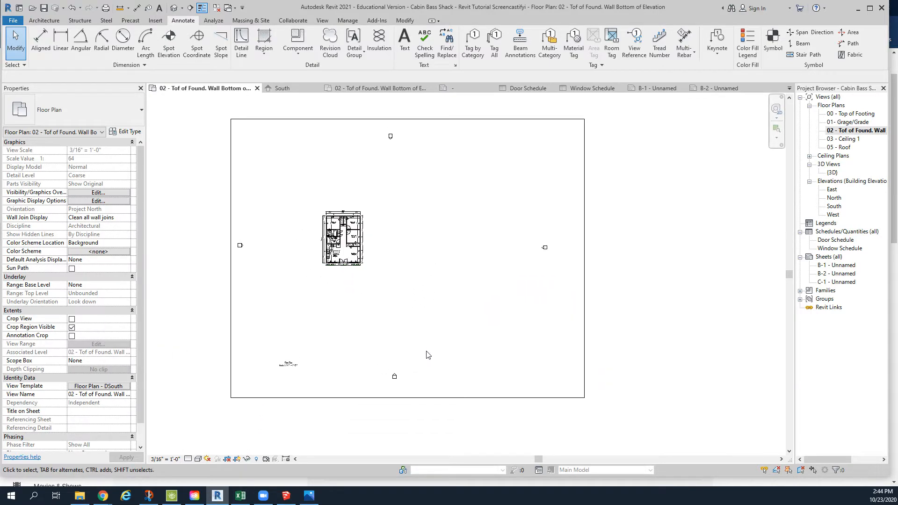
pyautogui.click(438, 397)
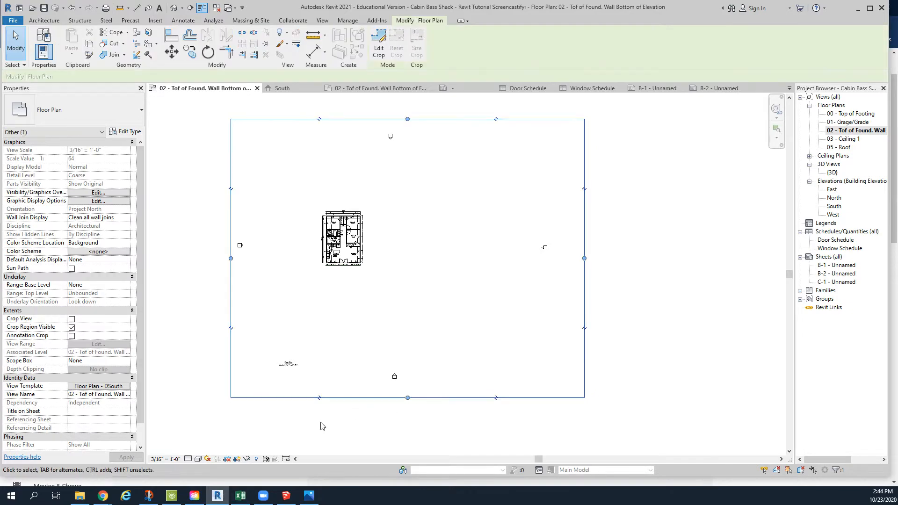
pyautogui.click(238, 459)
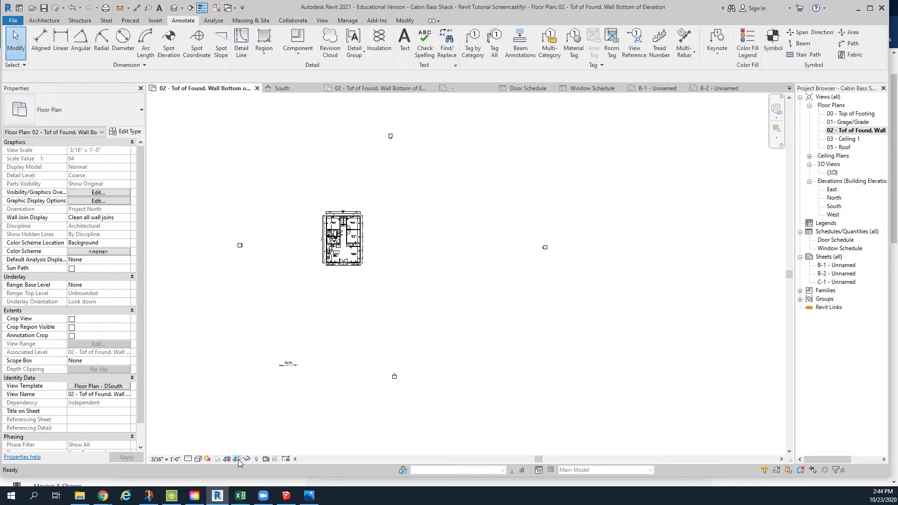
pyautogui.click(238, 459)
pyautogui.click(397, 397)
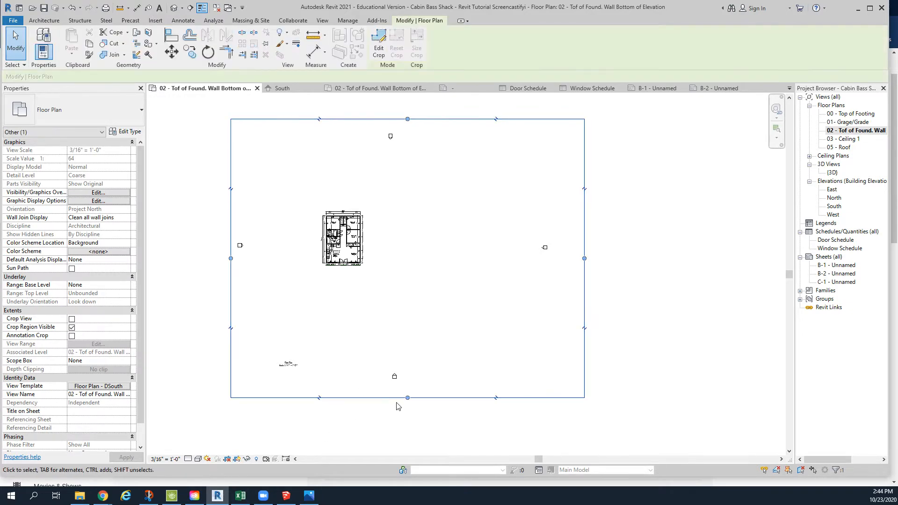
# - Shrink all four sides of the crop region to just outside the floor plan's dimensions and hide the crop region
pyautogui.moveTo(408, 398); pyautogui.dragTo(409, 274)
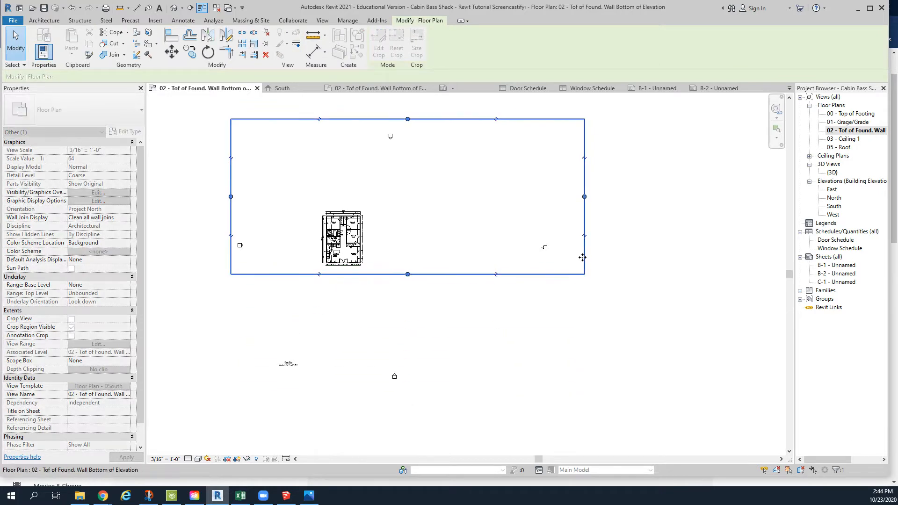
pyautogui.moveTo(585, 197); pyautogui.dragTo(368, 227)
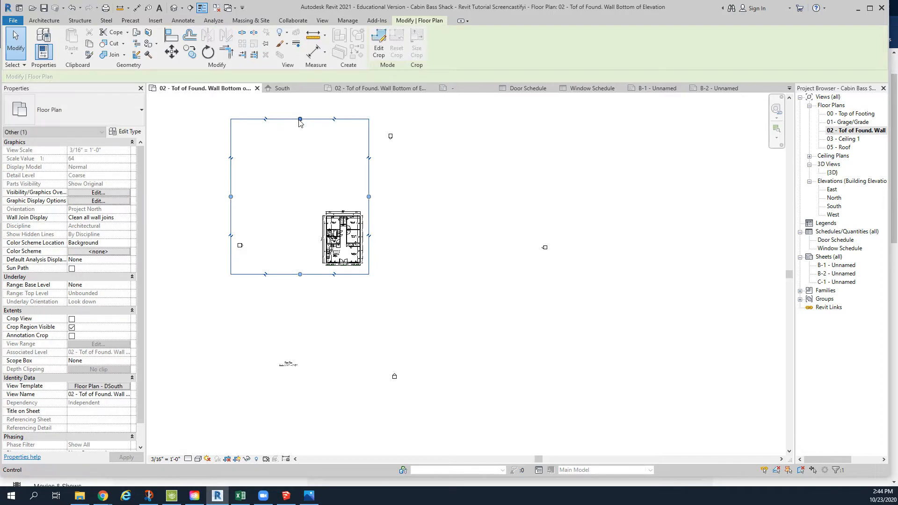
pyautogui.moveTo(300, 119); pyautogui.dragTo(300, 205)
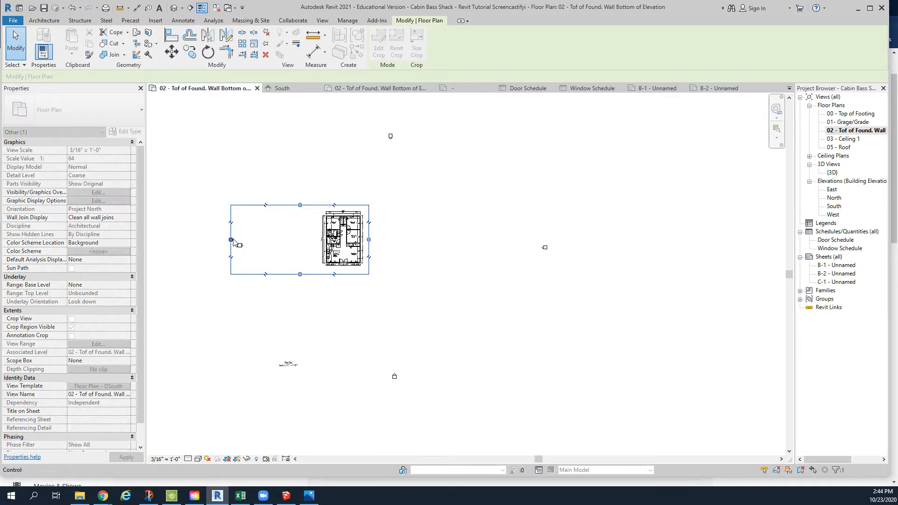
pyautogui.moveTo(231, 240); pyautogui.dragTo(314, 245)
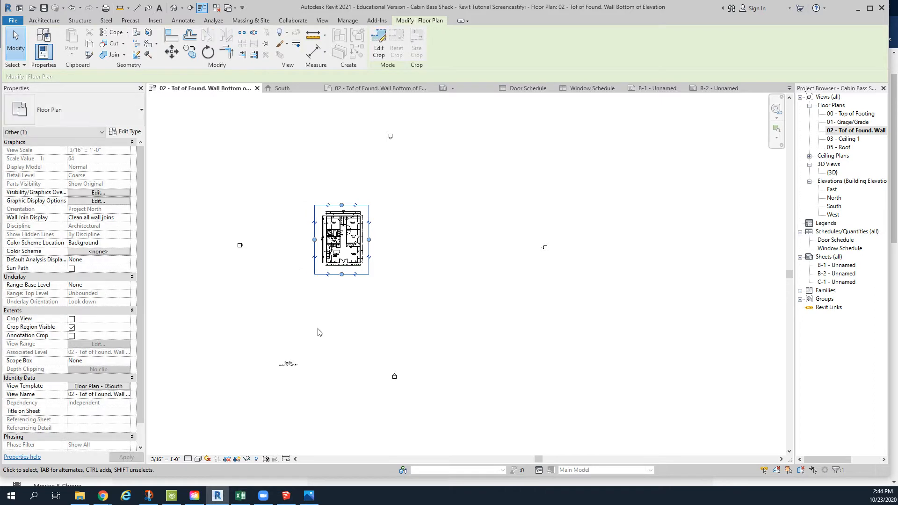
pyautogui.click(237, 460)
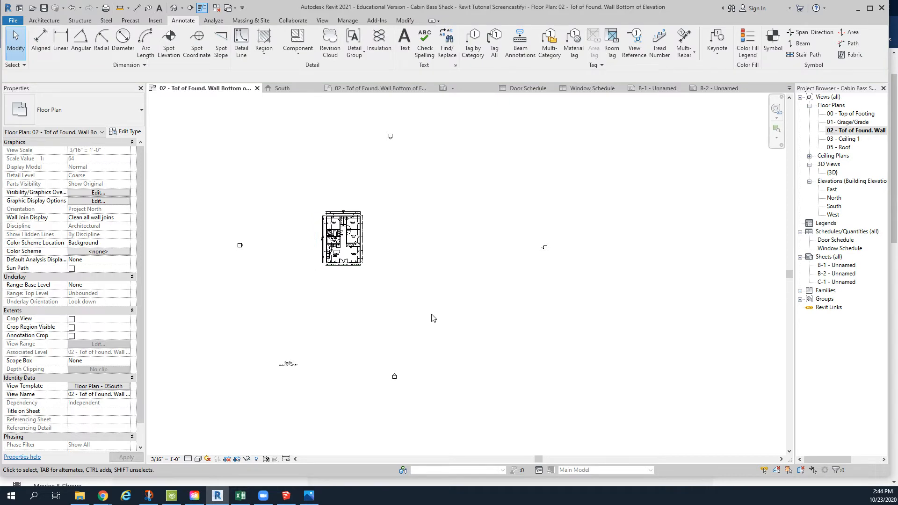
# - Open sheet B-1 from the project's sheet list
pyautogui.click(830, 265)
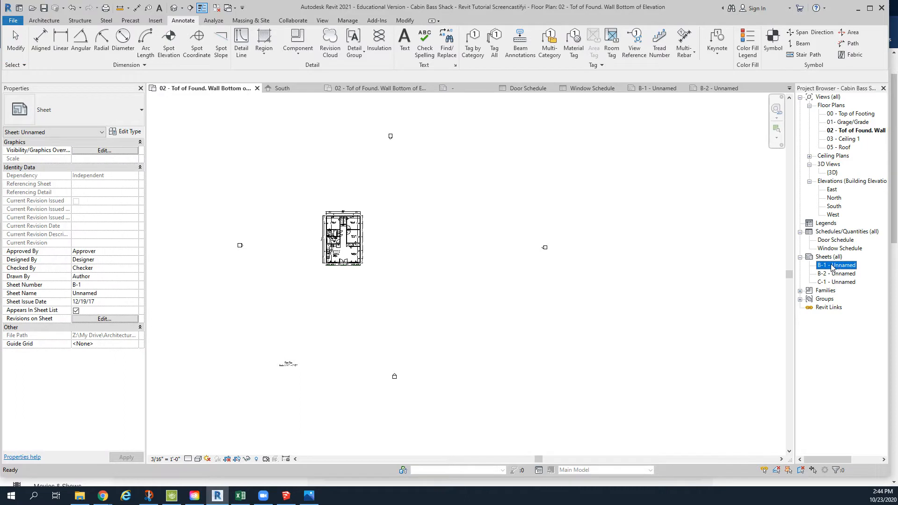
pyautogui.rightClick(830, 267)
pyautogui.click(820, 271)
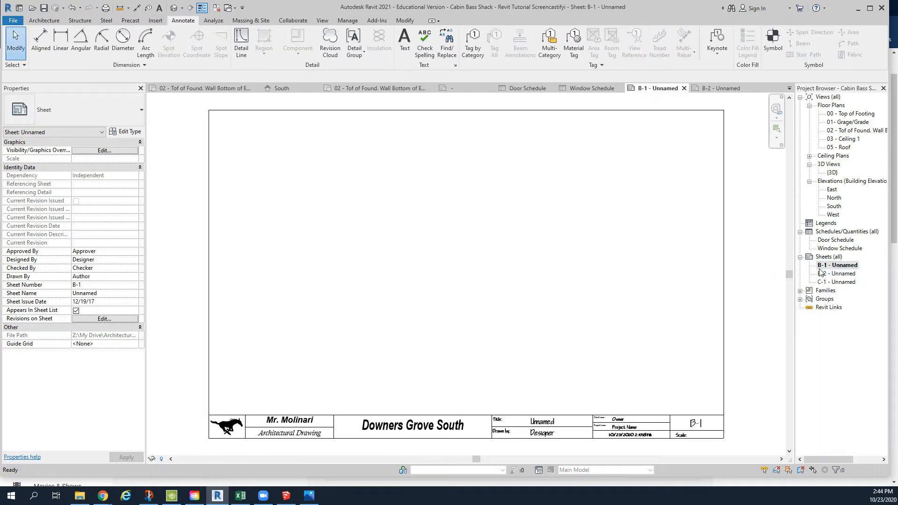
# - Place the floor plan view "02 - Tof of Found. Wall Bottom of Elevation" on sheet B-1
pyautogui.click(837, 131)
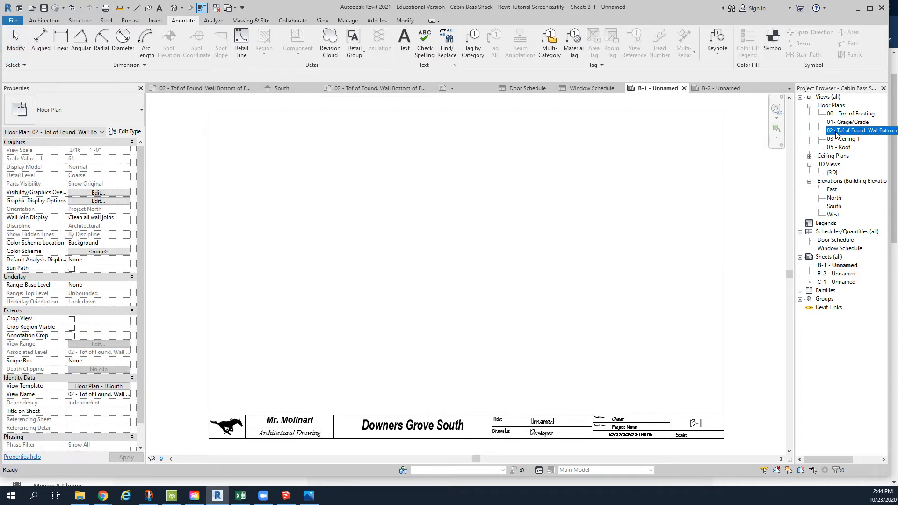
pyautogui.rightClick(837, 133)
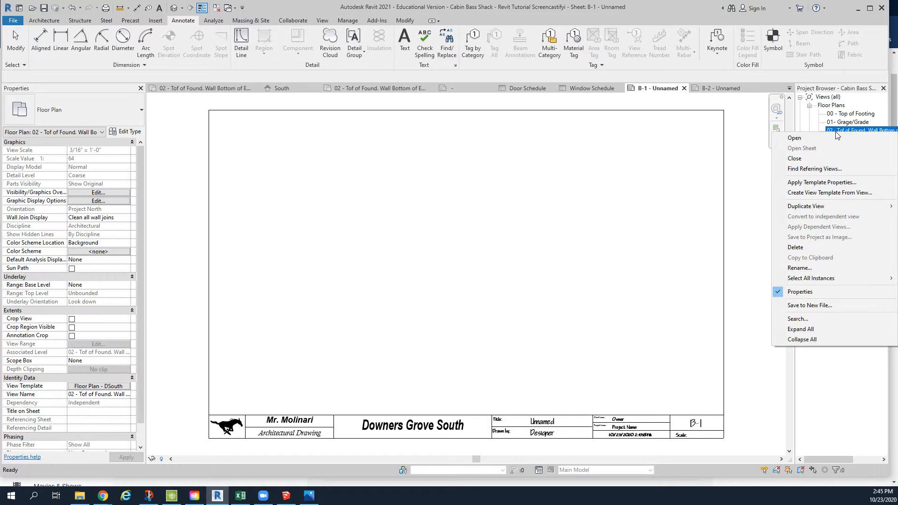
pyautogui.click(847, 131)
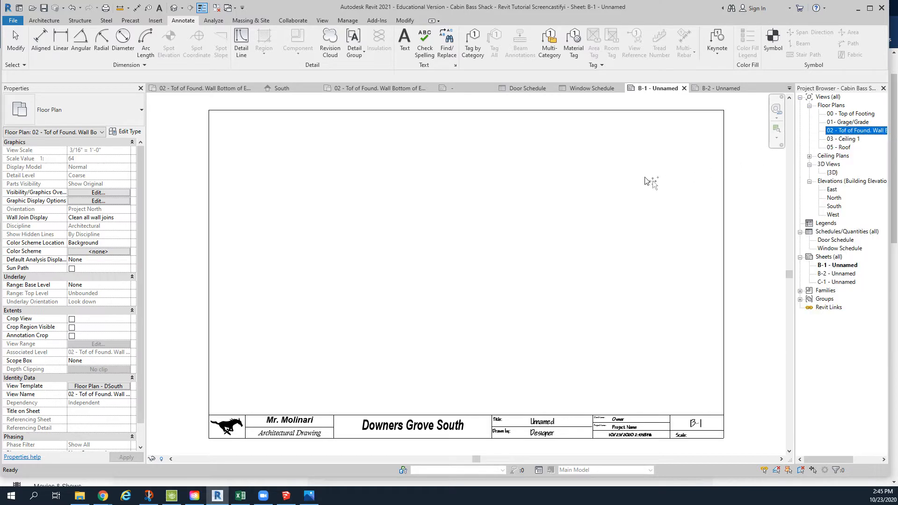
pyautogui.moveTo(449, 251); pyautogui.dragTo(447, 253)
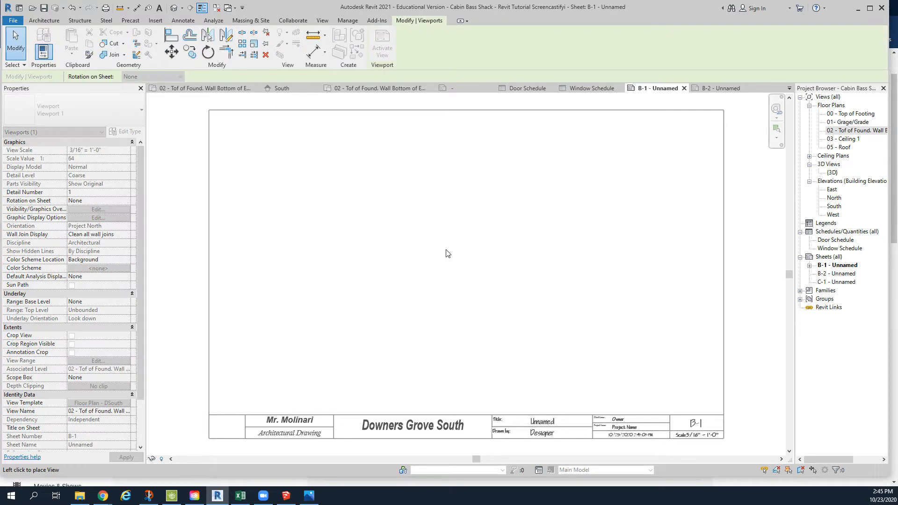
pyautogui.click(446, 253)
# - Move the floor plan viewport so the plan sits roughly centred in the sheet's drawing area above the title block
pyautogui.scroll(-3, 474, 269)
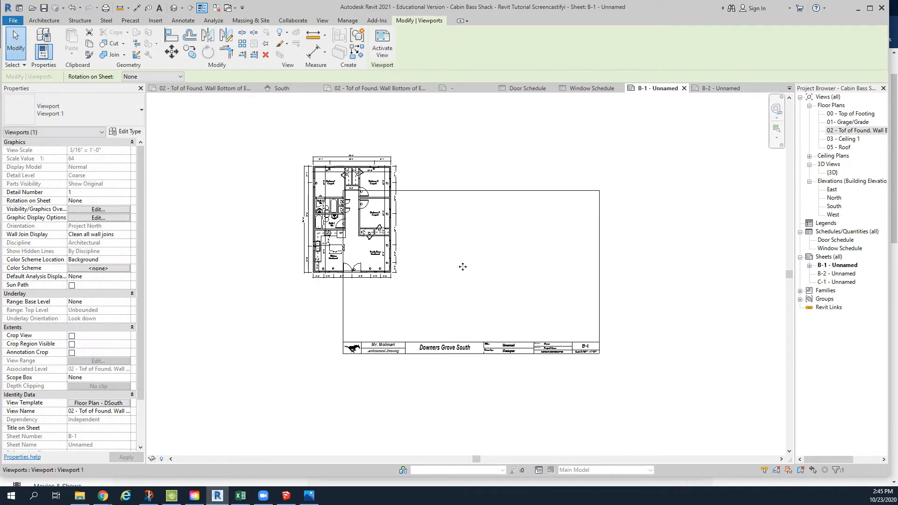
pyautogui.scroll(-2, 486, 275)
pyautogui.moveTo(489, 275); pyautogui.dragTo(514, 287)
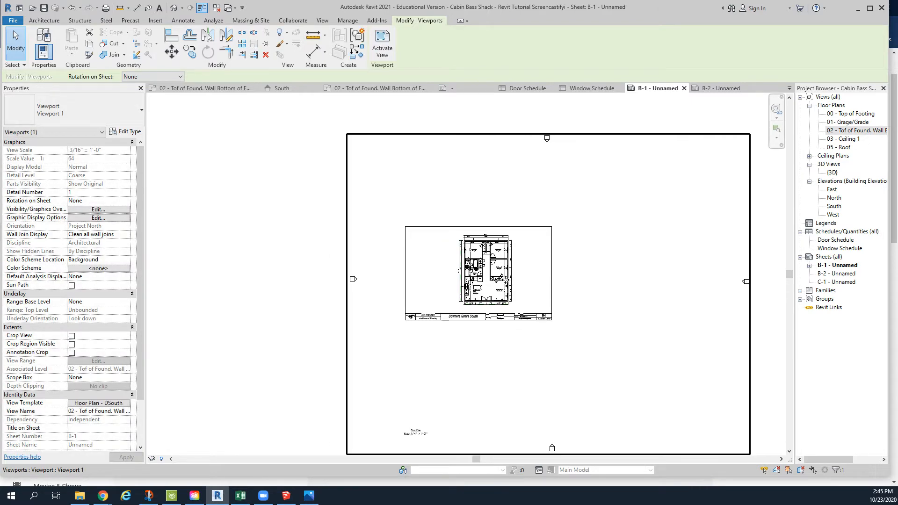
pyautogui.scroll(3, 505, 280)
pyautogui.scroll(3, 504, 276)
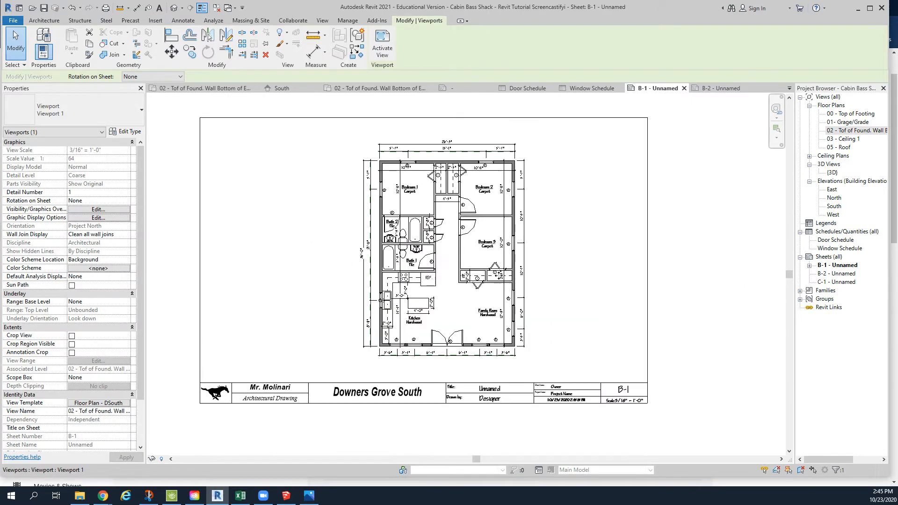
pyautogui.scroll(-5, 607, 260)
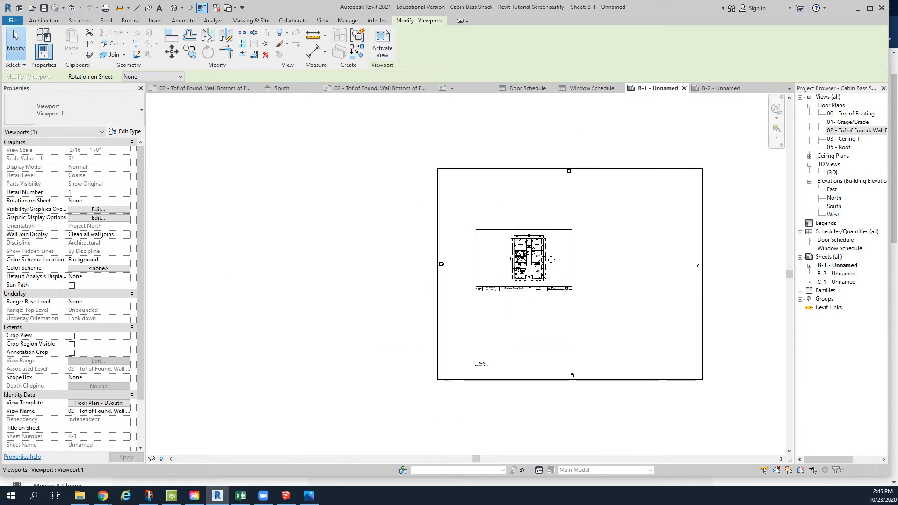
pyautogui.moveTo(663, 259); pyautogui.dragTo(623, 248)
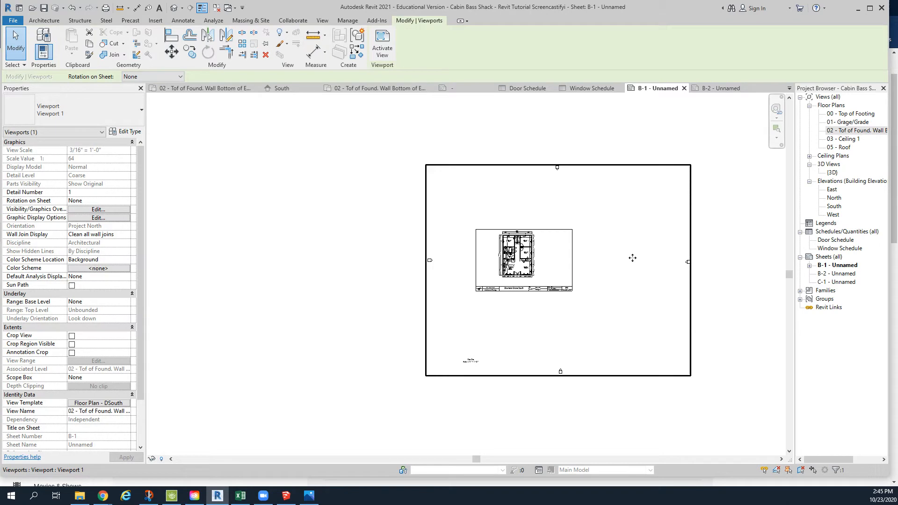
pyautogui.scroll(2, 542, 304)
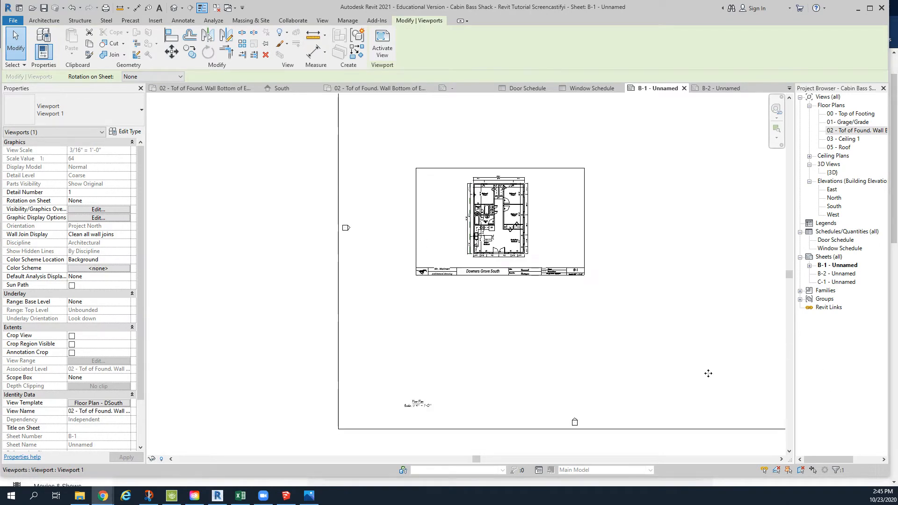
# - Start a text note on the sheet just below the plan's lower dimensions with "Floor Plan" as its first line
pyautogui.scroll(4, 464, 255)
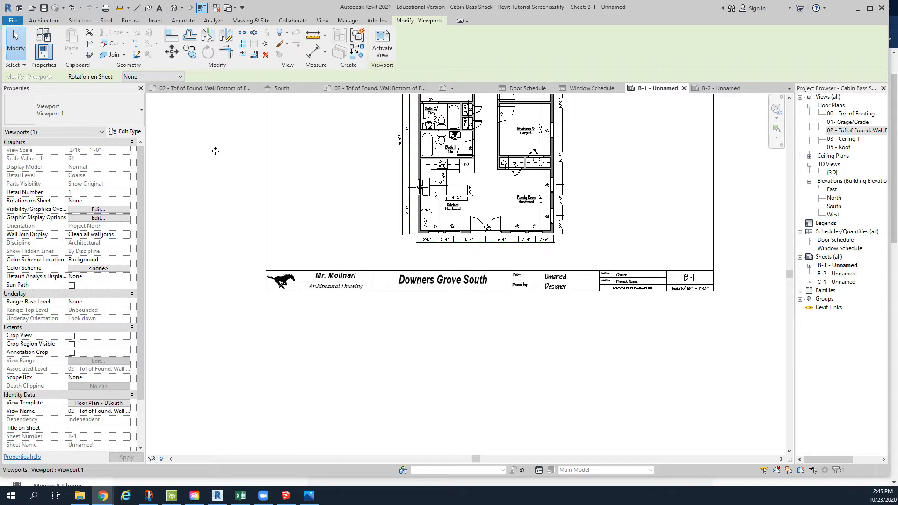
pyautogui.scroll(3, 533, 236)
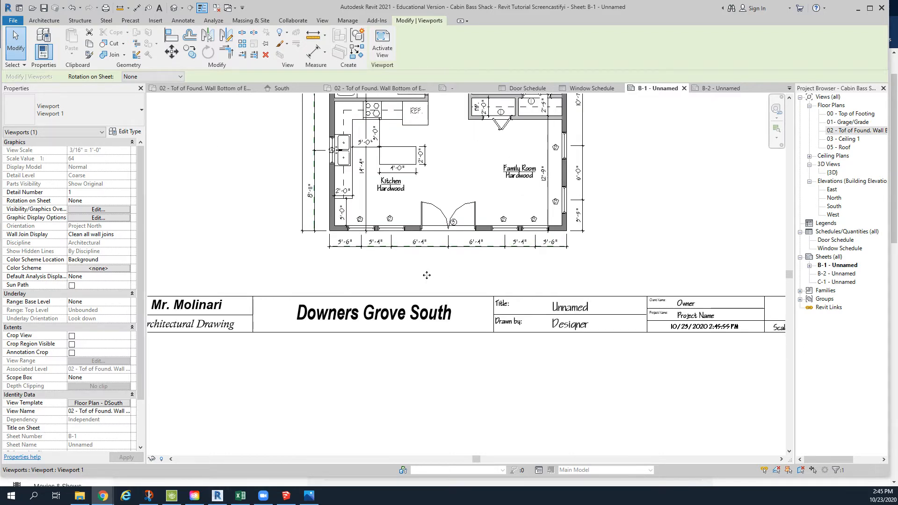
pyautogui.click(183, 21)
pyautogui.click(405, 41)
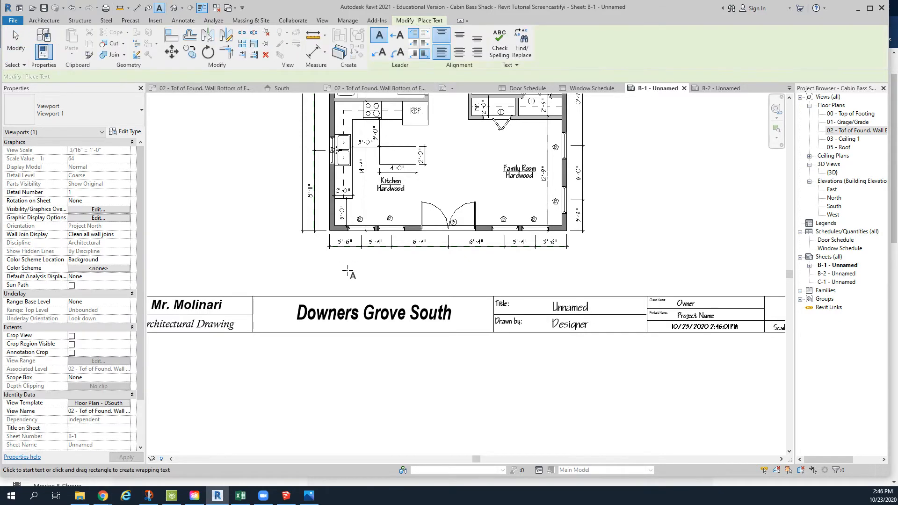
pyautogui.moveTo(346, 252); pyautogui.dragTo(574, 303)
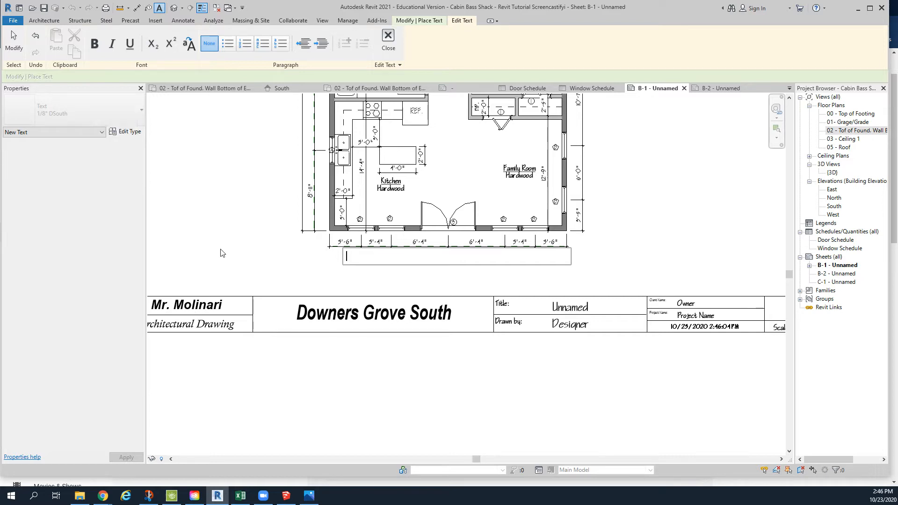
pyautogui.write('Floor')
pyautogui.scroll(5, 222, 253)
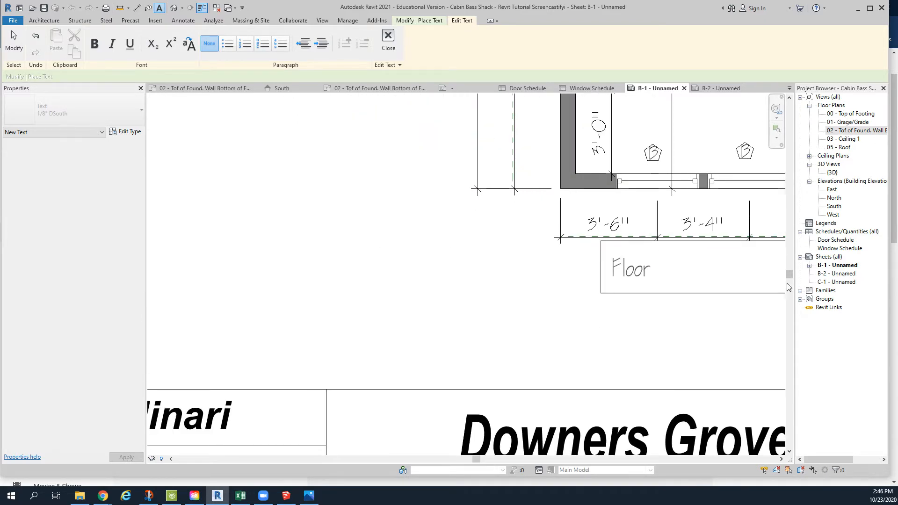
pyautogui.write('Plan')
pyautogui.press('Return')
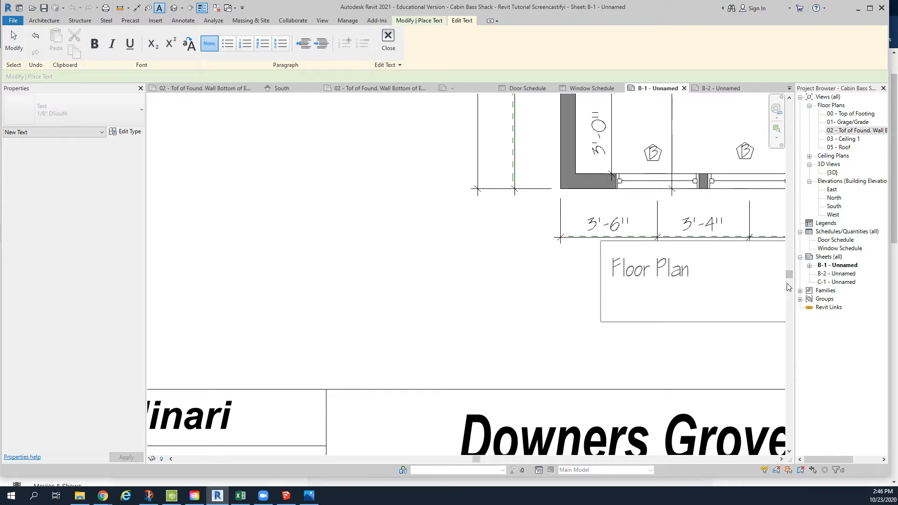
# - Add the second line "Scale: 3/16" = 1'-0"" to the text note and finish editing it
pyautogui.write('Scale:')
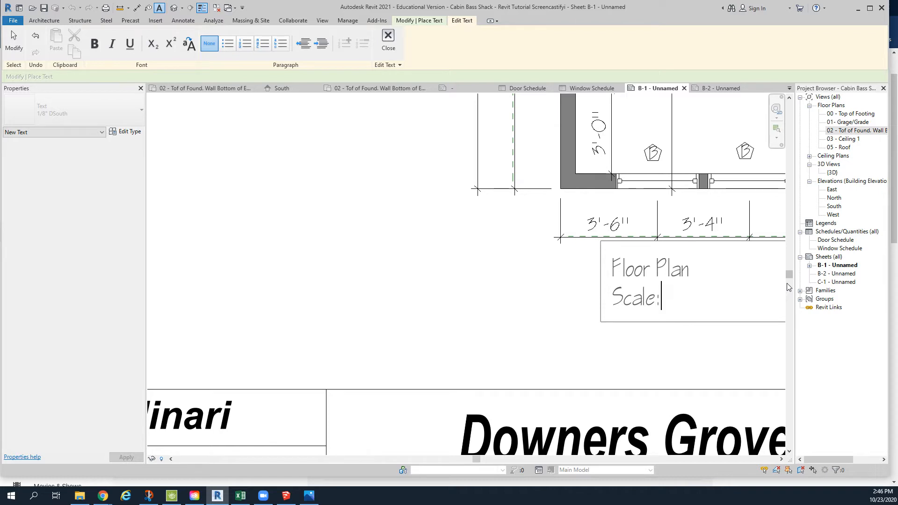
pyautogui.write(' 3/16')
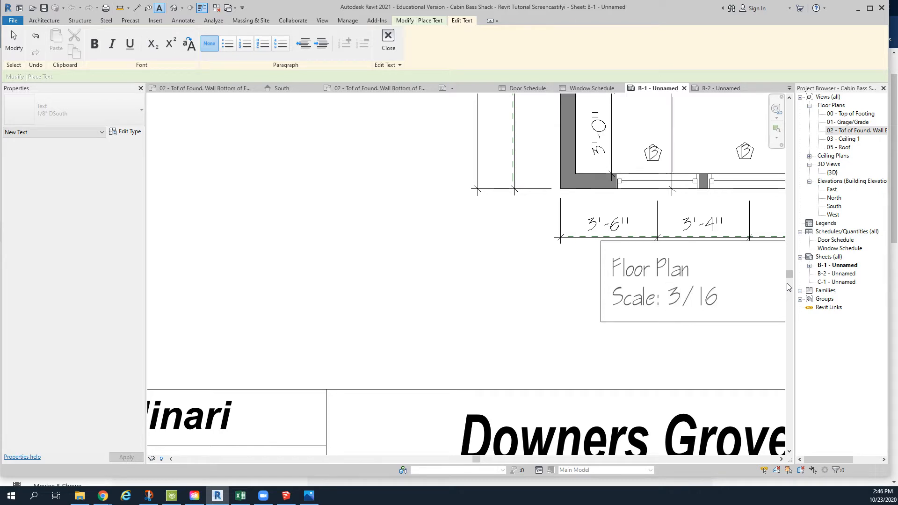
pyautogui.write('"')
pyautogui.write(' - ')
pyautogui.write(' = ')
pyautogui.write("1'-")
pyautogui.write(')"')
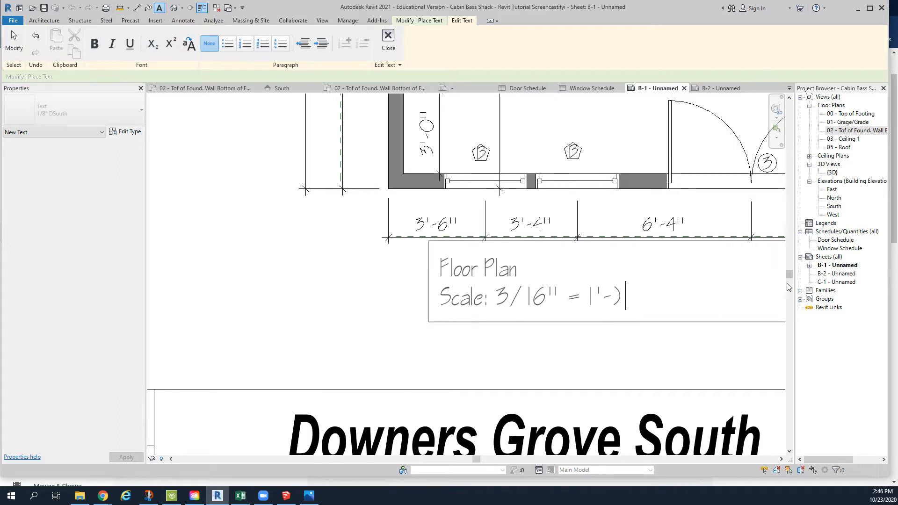
pyautogui.press('BackSpace')
pyautogui.press('BackSpace')
pyautogui.write('0')
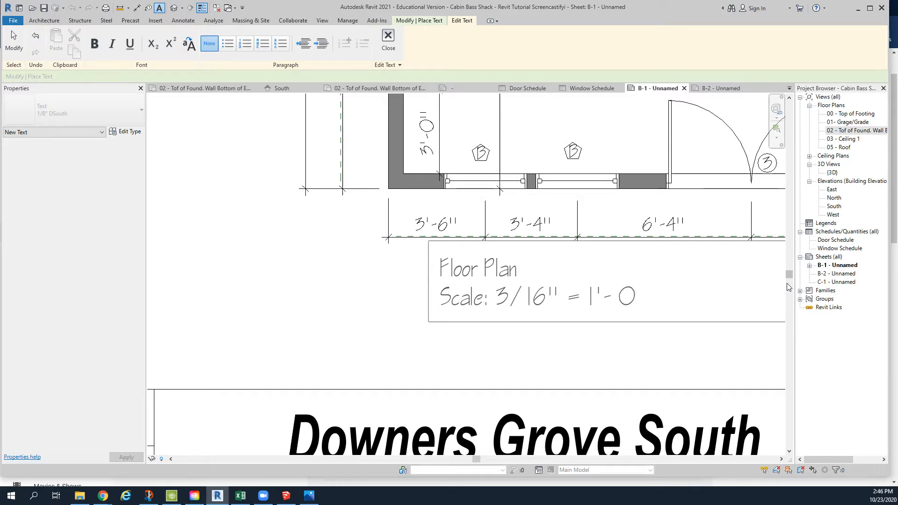
pyautogui.write('"')
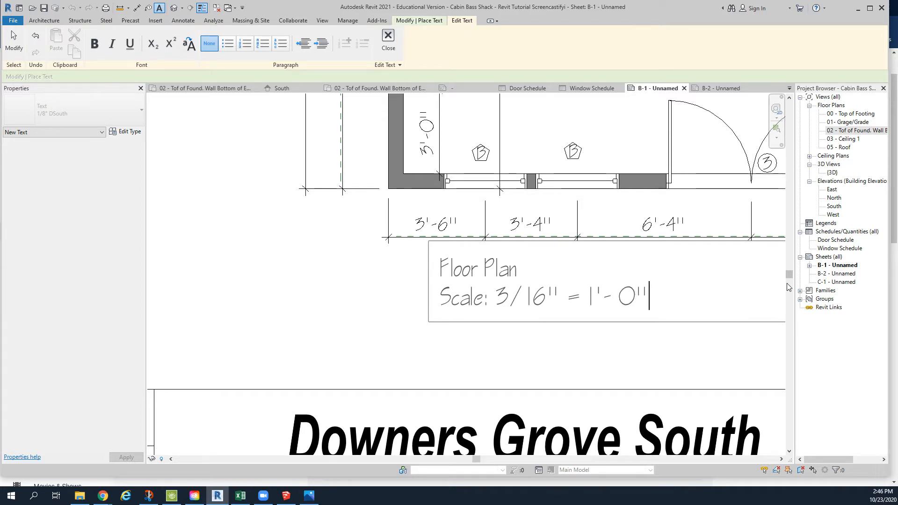
pyautogui.click(388, 39)
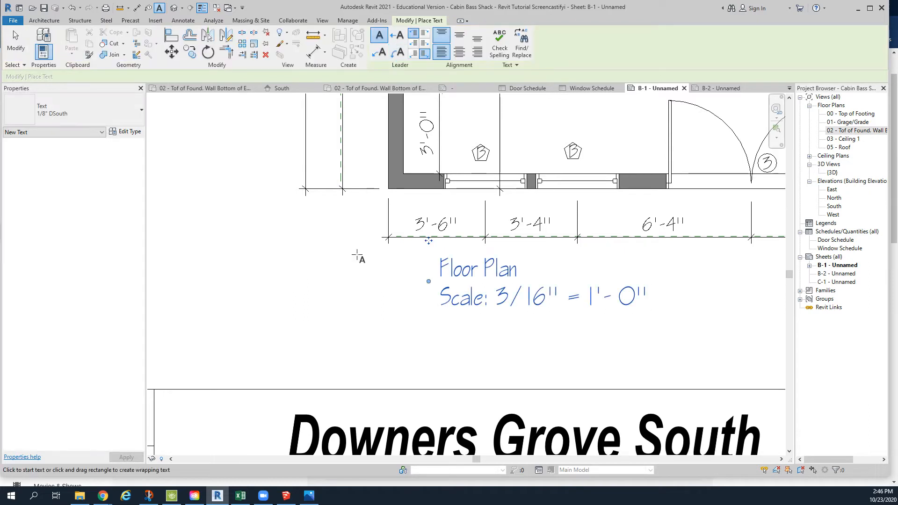
pyautogui.click(72, 110)
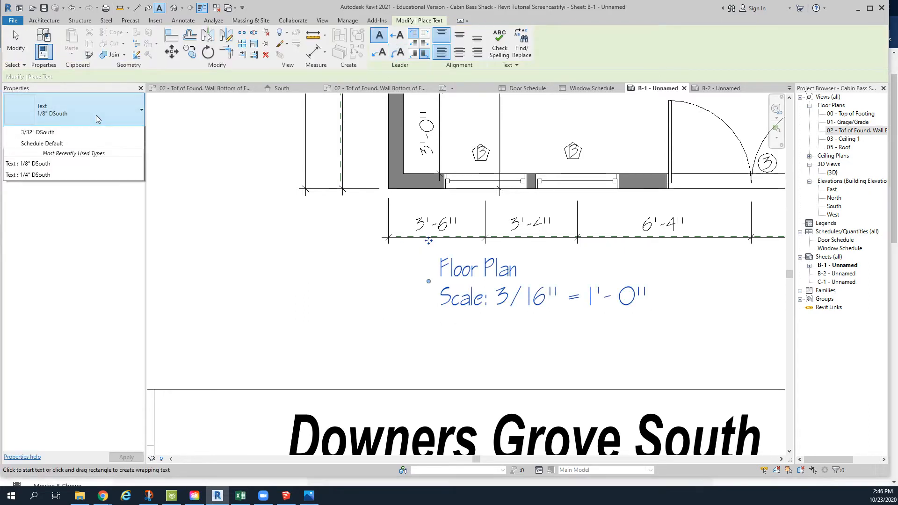
pyautogui.click(60, 155)
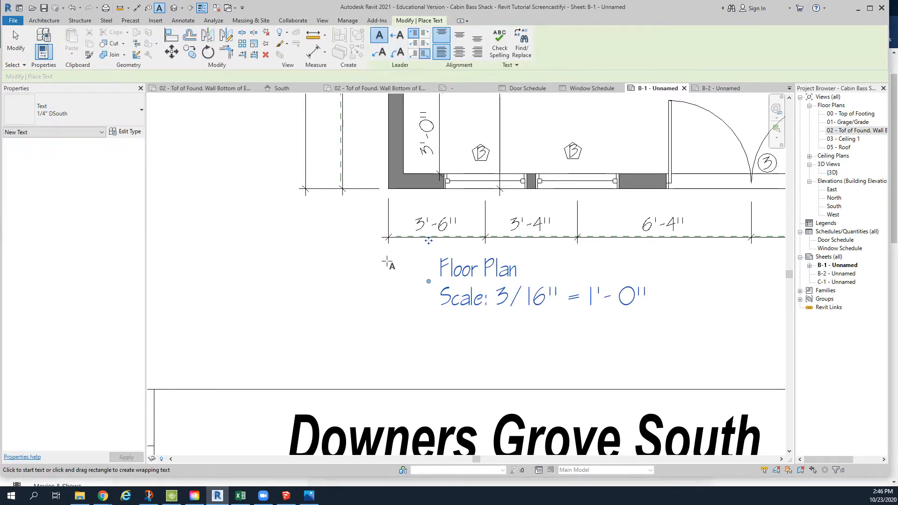
pyautogui.press('Escape')
pyautogui.press('Escape')
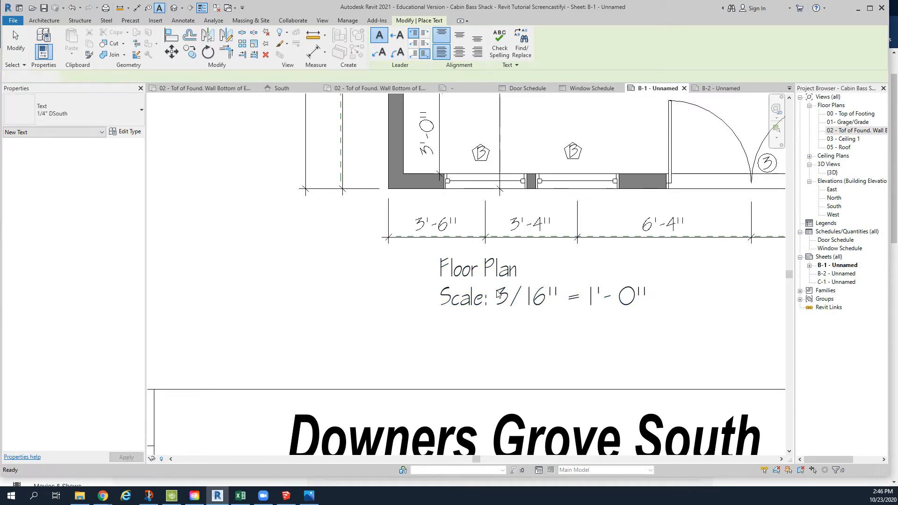
# - Change the floor plan text note's type to 1/4" DSouth and align its text to the centre and middle
pyautogui.click(495, 273)
pyautogui.click(72, 111)
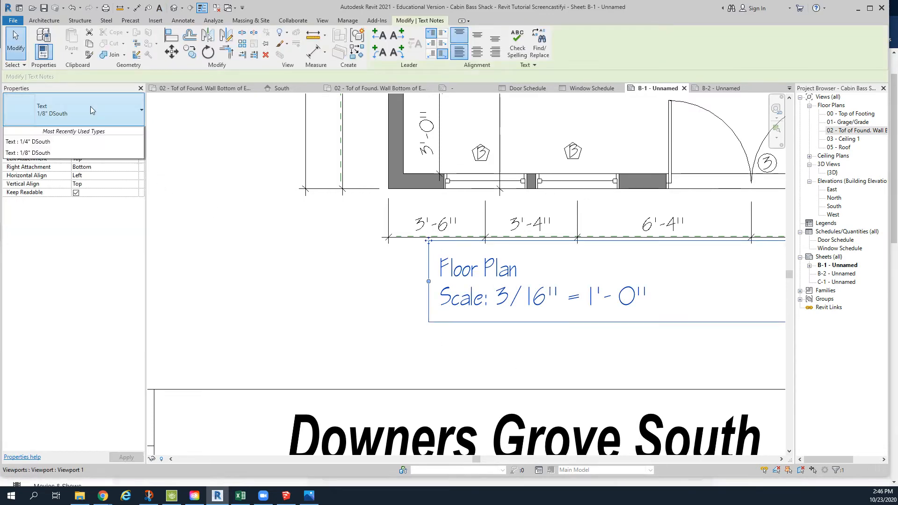
pyautogui.click(47, 155)
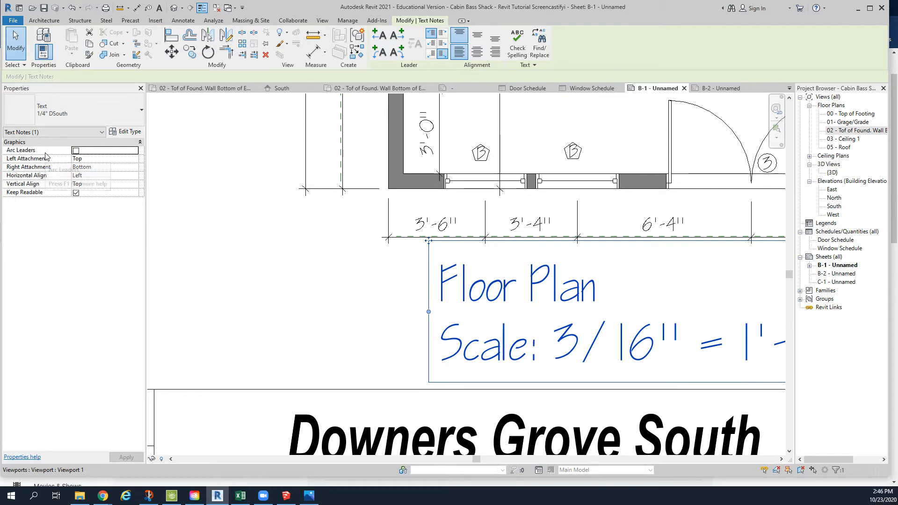
pyautogui.scroll(-5, 602, 300)
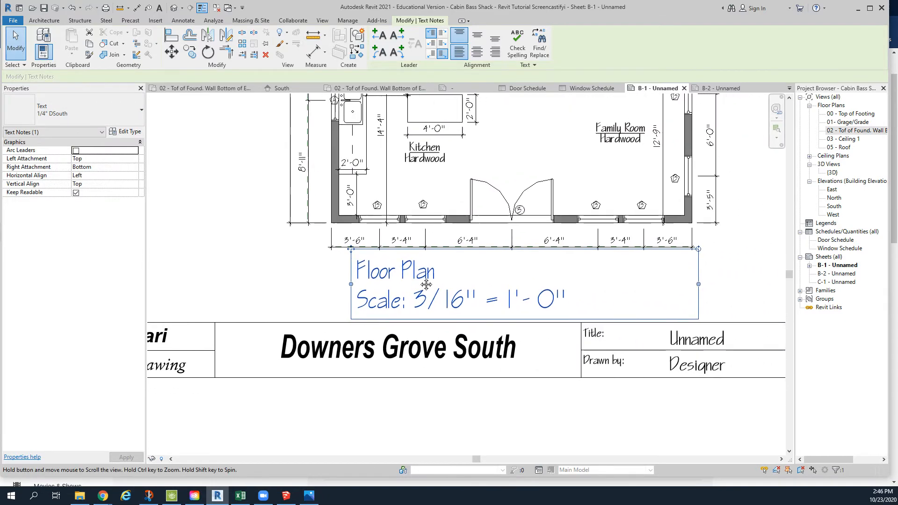
pyautogui.click(476, 41)
pyautogui.click(477, 54)
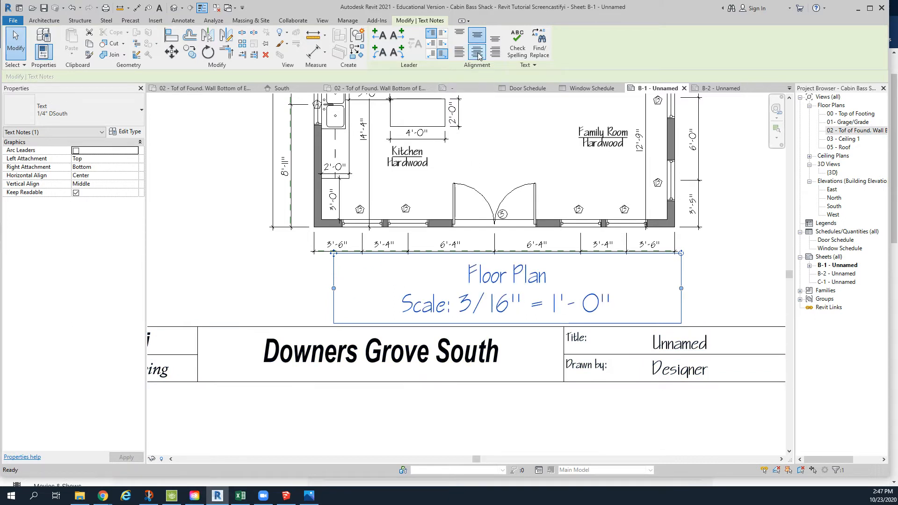
# - Underline the "Floor Plan" line of the text note below the plan
pyautogui.doubleClick(472, 286)
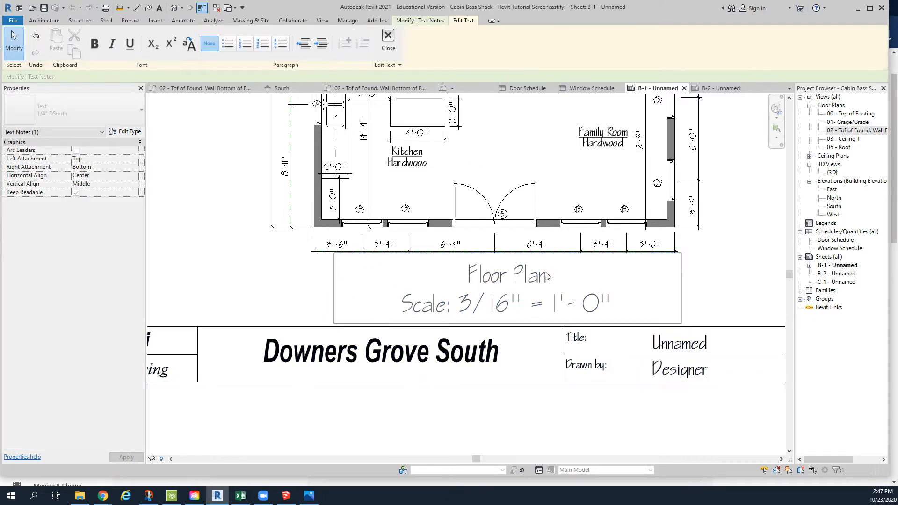
pyautogui.moveTo(547, 276); pyautogui.dragTo(410, 270)
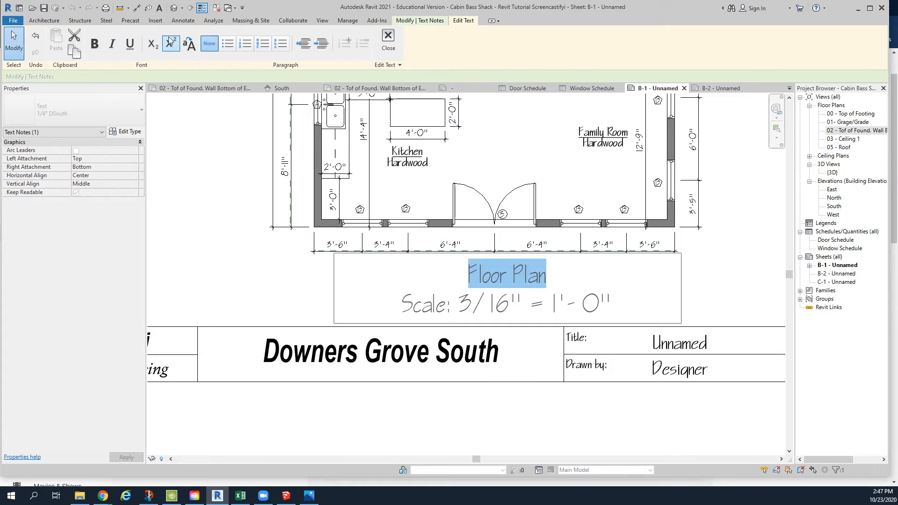
pyautogui.click(130, 43)
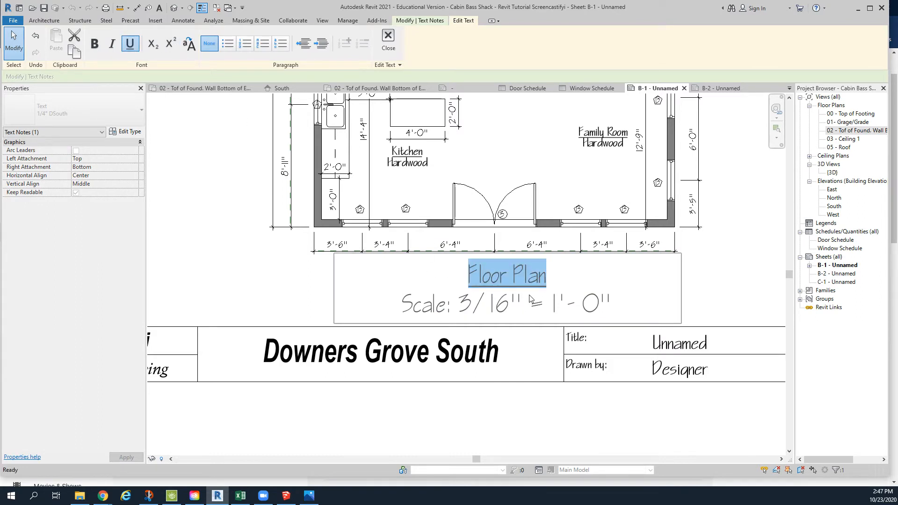
# - Examine the drawing scale entry beneath the sheet number in the title block
pyautogui.scroll(-2, 531, 301)
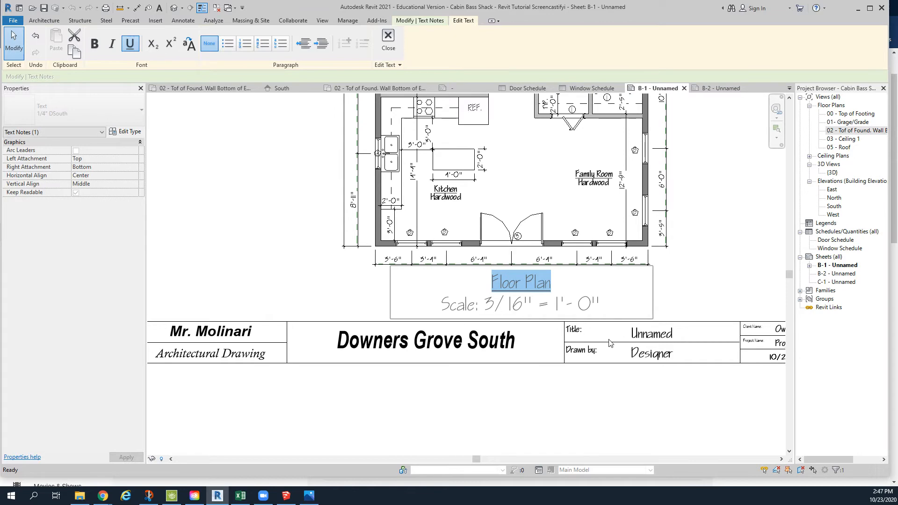
pyautogui.keyDown('shift'); pyautogui.hscroll(5, 610, 346); pyautogui.keyUp('shift')
pyautogui.scroll(2, 678, 347)
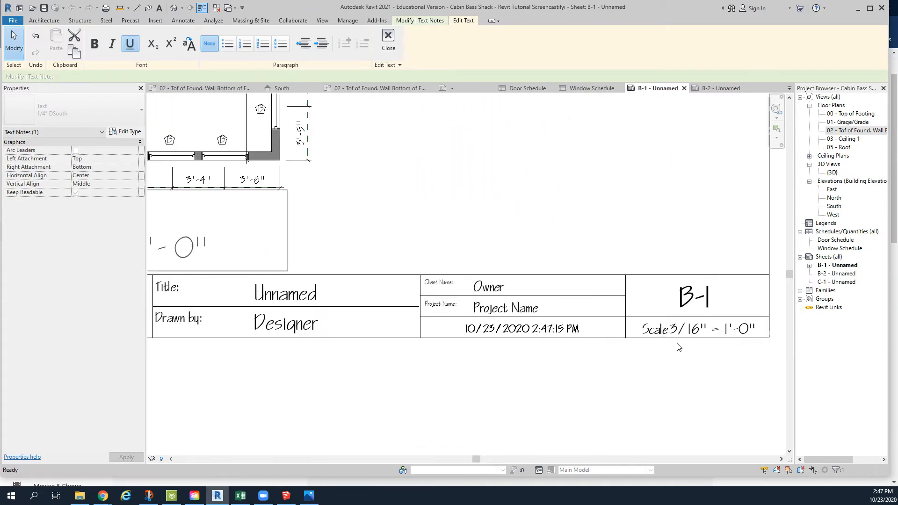
pyautogui.scroll(4, 693, 342)
pyautogui.moveTo(691, 327); pyautogui.dragTo(541, 320, button='middle')
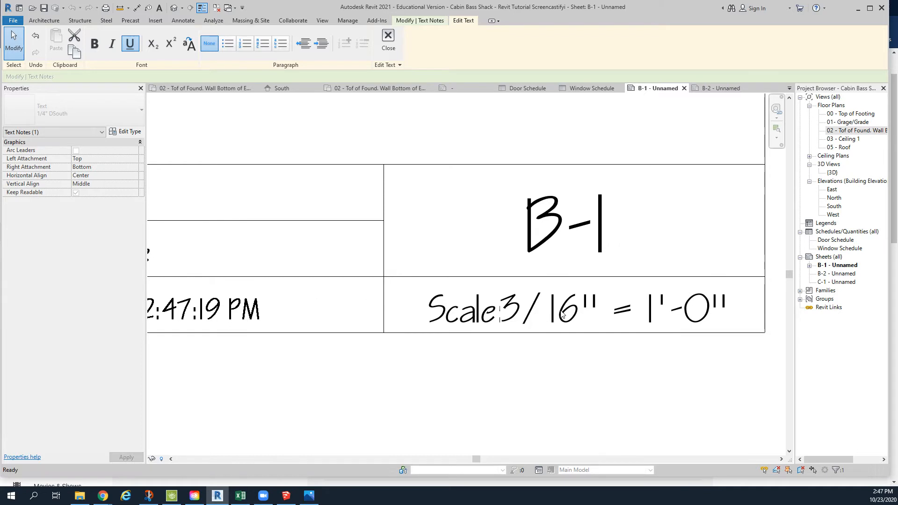
pyautogui.scroll(-6, 562, 315)
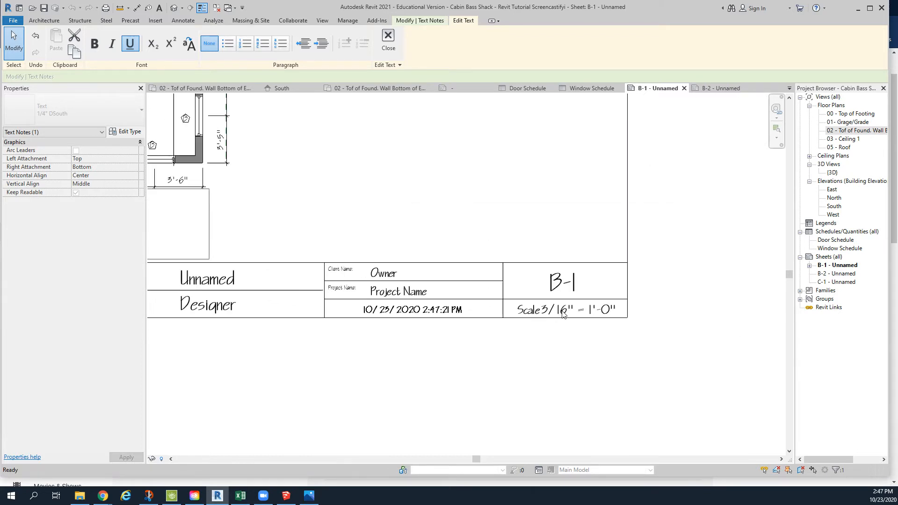
pyautogui.moveTo(368, 356); pyautogui.dragTo(749, 363, button='middle')
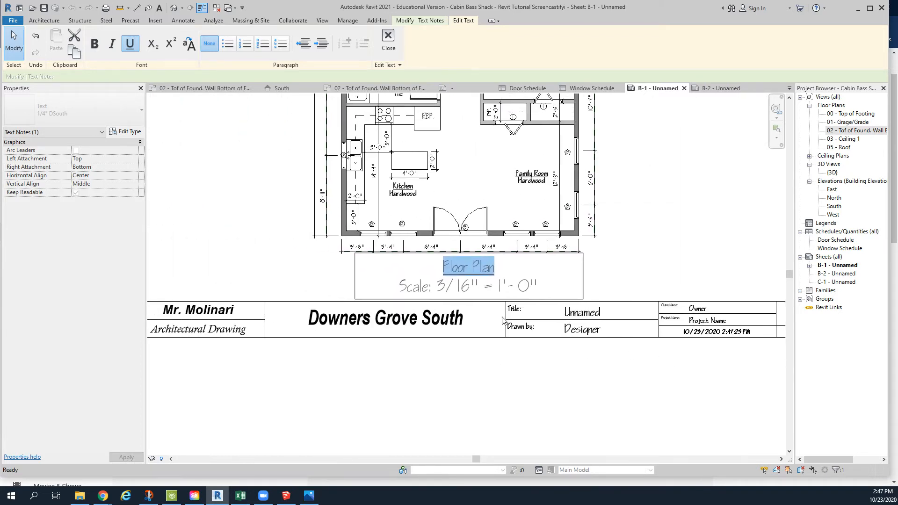
# - Finish editing the underlined floor plan text note and deselect it
pyautogui.click(388, 37)
pyautogui.moveTo(354, 253)
pyautogui.mouseDown()
pyautogui.moveTo(349, 258)
pyautogui.moveTo(356, 253)
pyautogui.mouseUp()
pyautogui.click(654, 344)
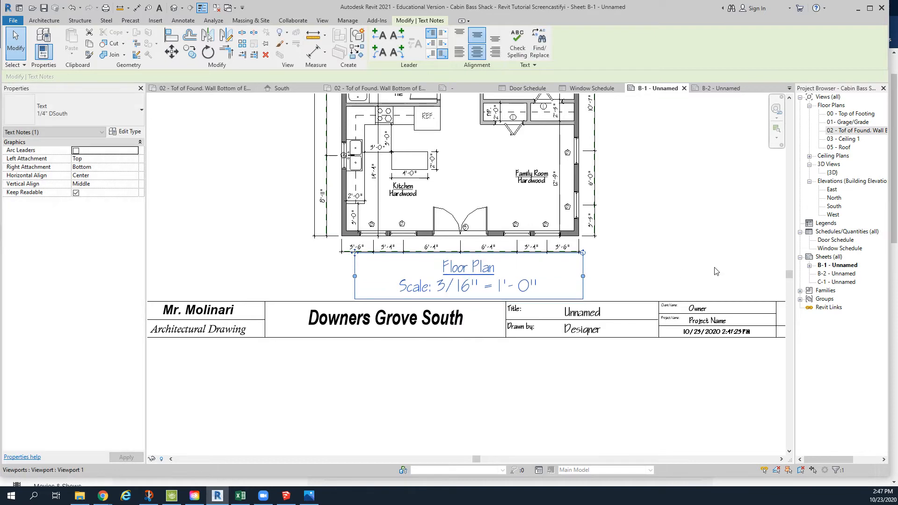
# - Select the sheet's title block and enter the drafter's name as its Drawn By value
pyautogui.scroll(2, 626, 367)
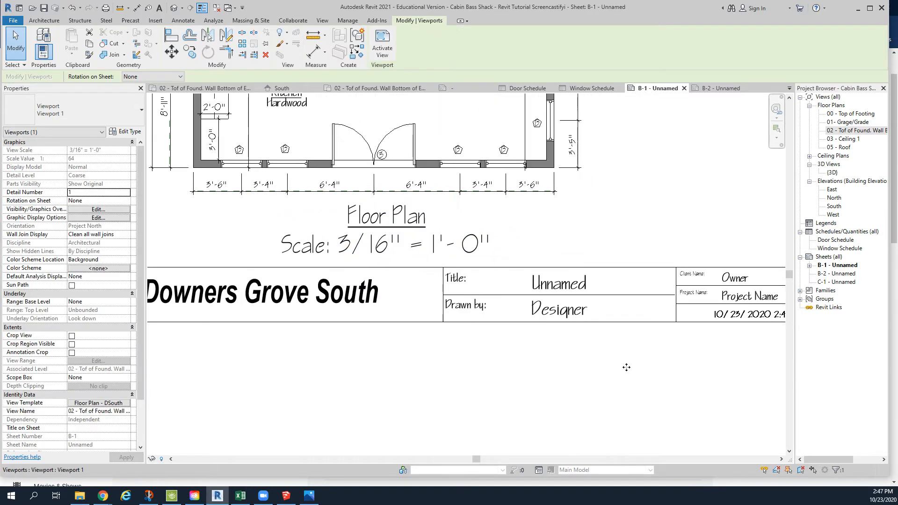
pyautogui.scroll(1, 554, 285)
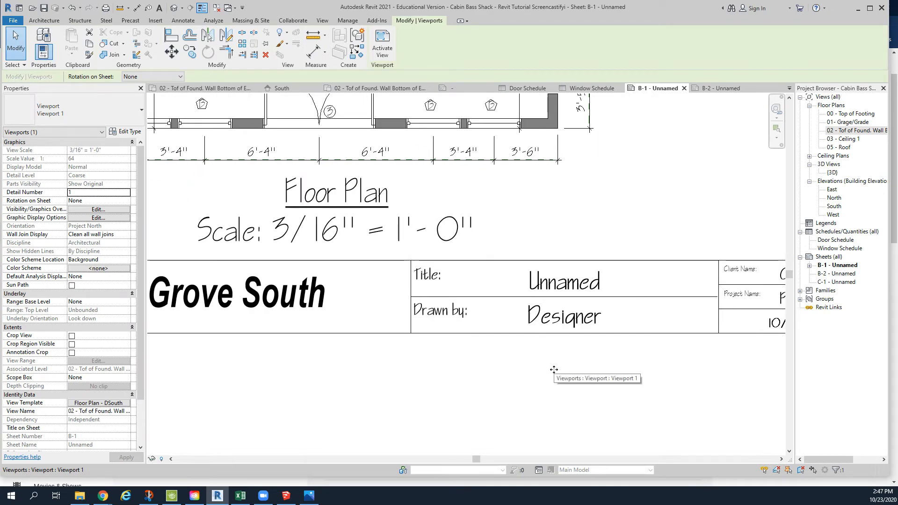
pyautogui.click(463, 364)
pyautogui.click(483, 336)
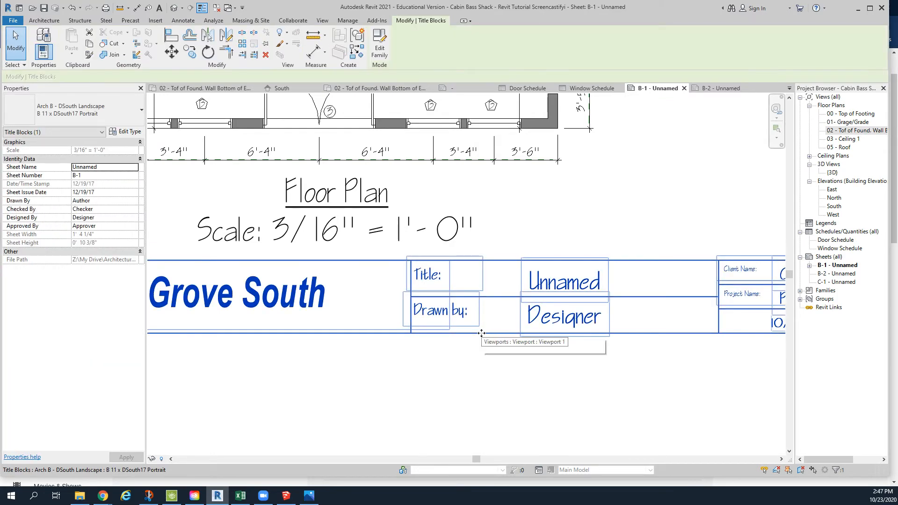
pyautogui.click(103, 201)
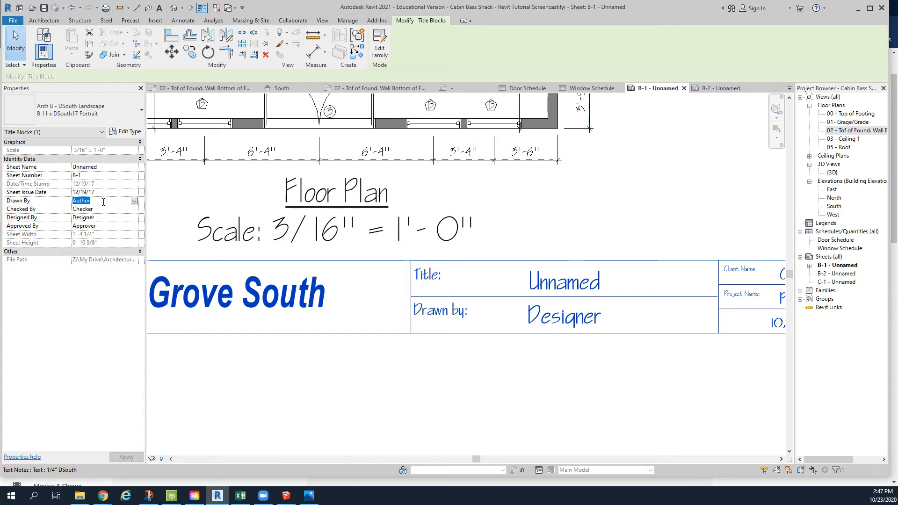
pyautogui.write('Mr.')
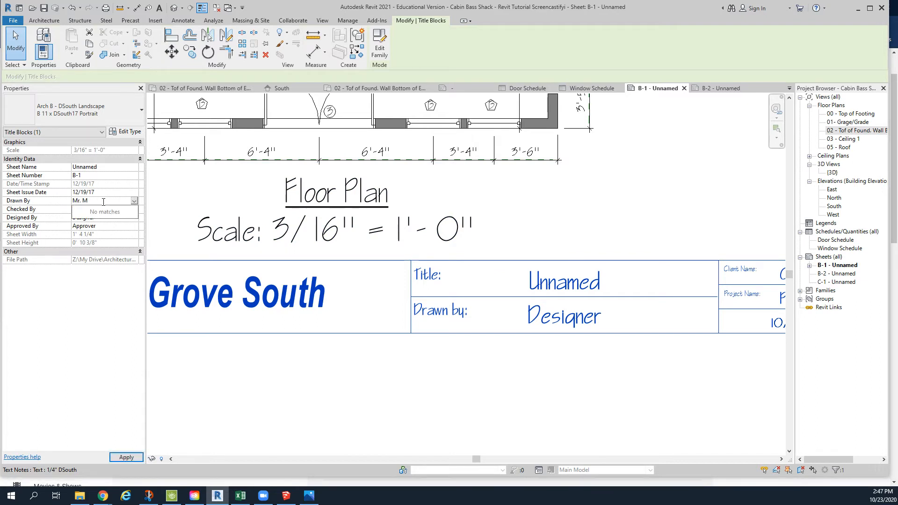
pyautogui.write(' Molinari')
pyautogui.click(103, 218)
pyautogui.click(111, 216)
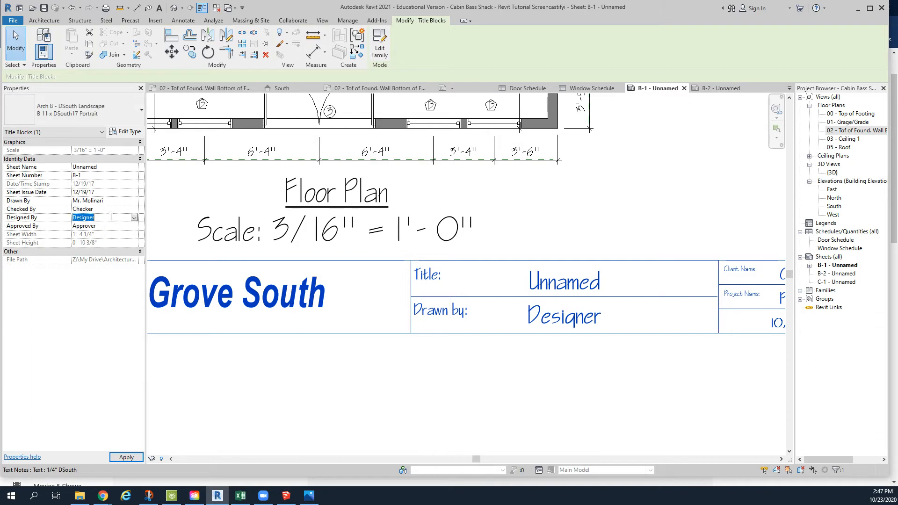
# - Set the title block's sheet name to "Floor Plan"
pyautogui.click(113, 169)
pyautogui.click(113, 170)
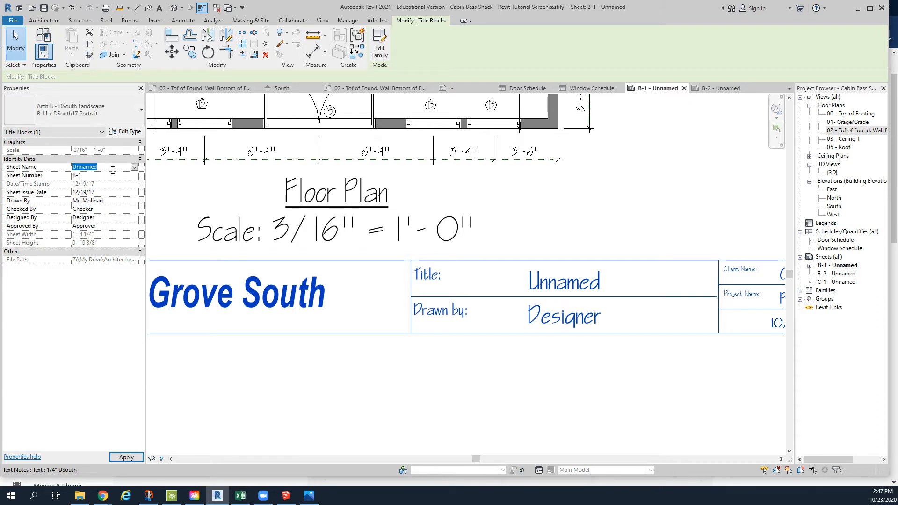
pyautogui.write('Floor Pl')
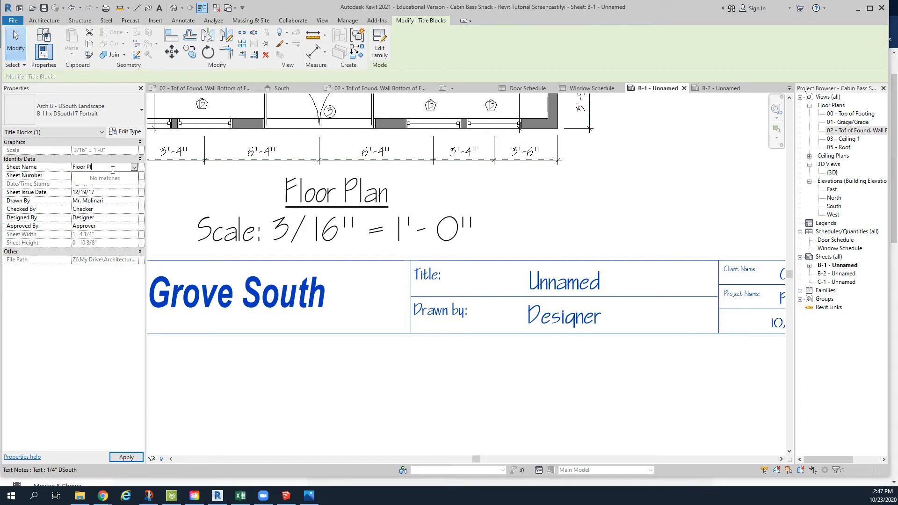
pyautogui.write('an')
pyautogui.press('Return')
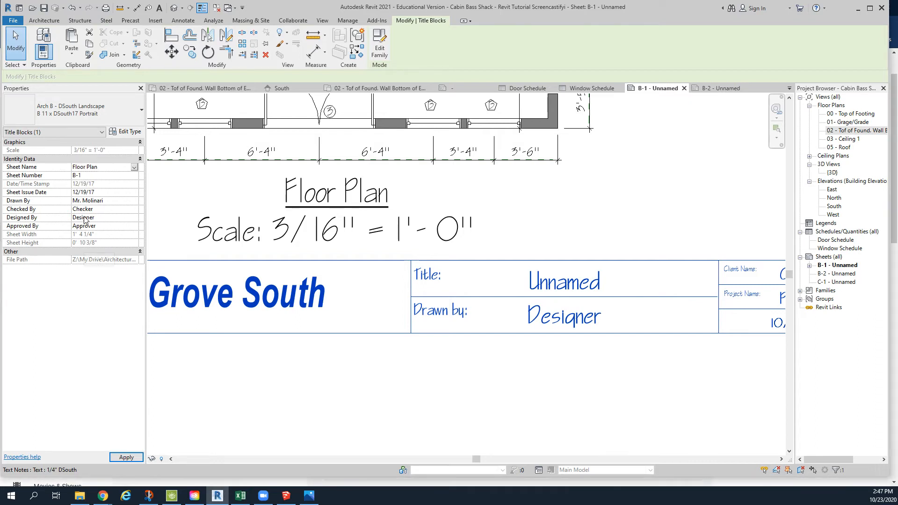
# - Enter the checker's name as the title block's Checked By value and apply it
pyautogui.click(96, 209)
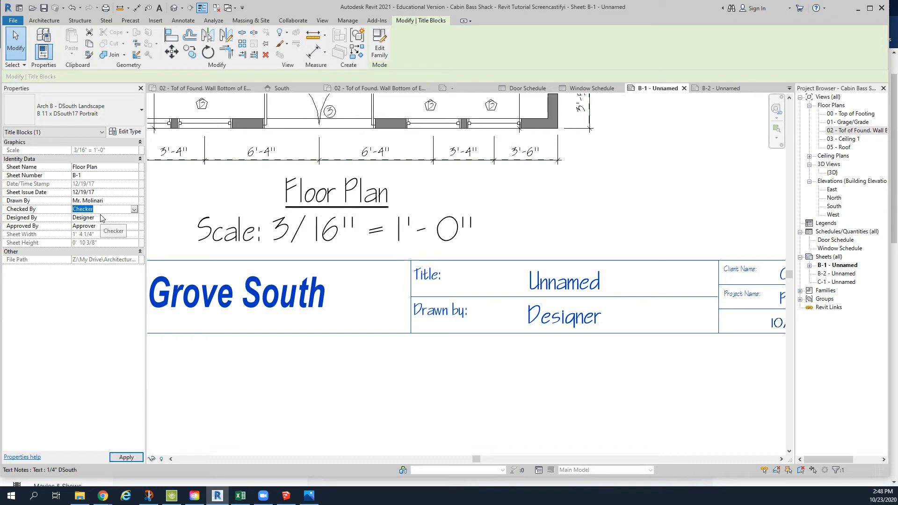
pyautogui.write('Mr. Molinari')
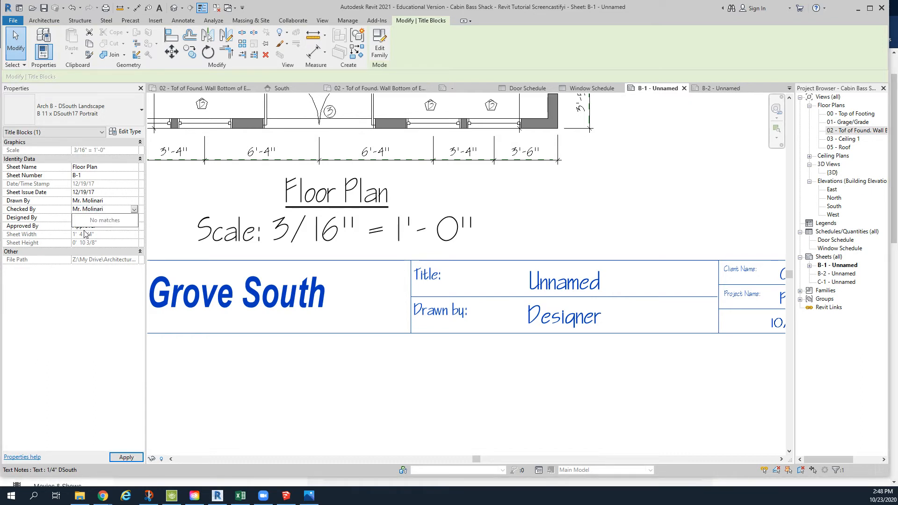
pyautogui.press('Return')
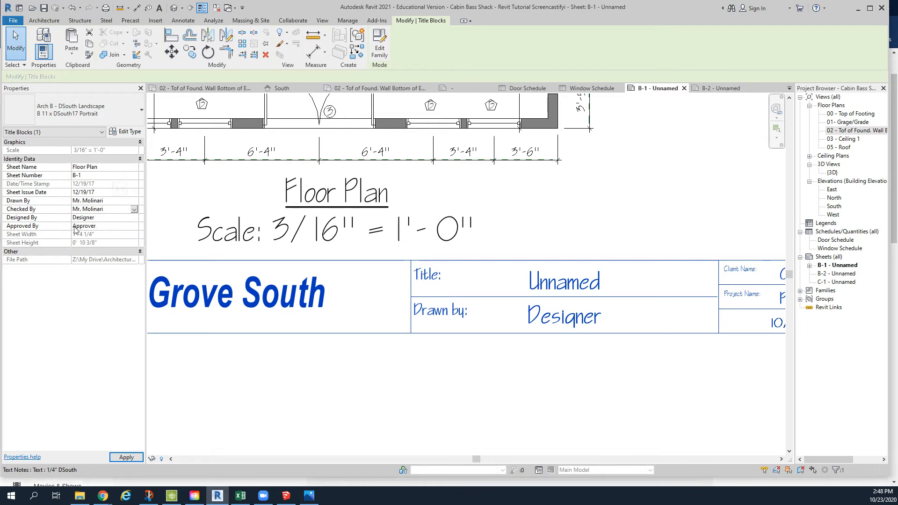
pyautogui.click(76, 226)
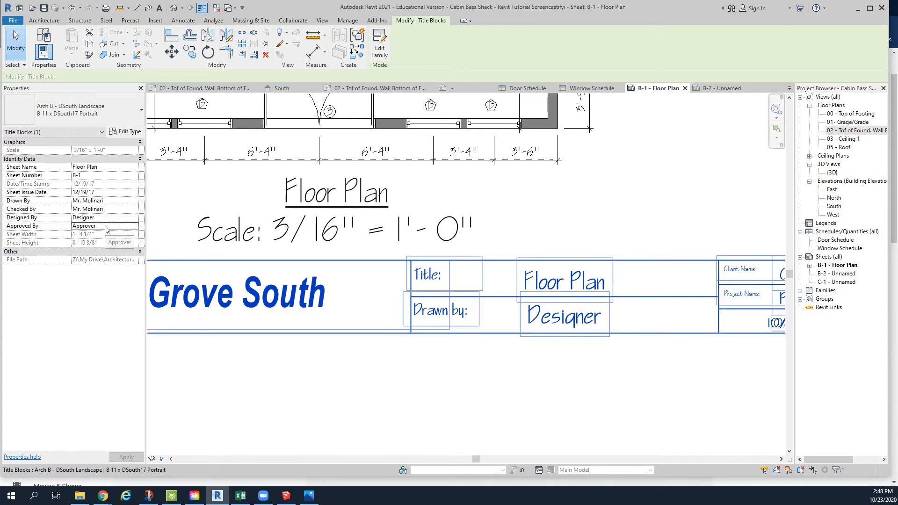
# - Set the title block's sheet name to "Cabin Bass"
pyautogui.click(124, 167)
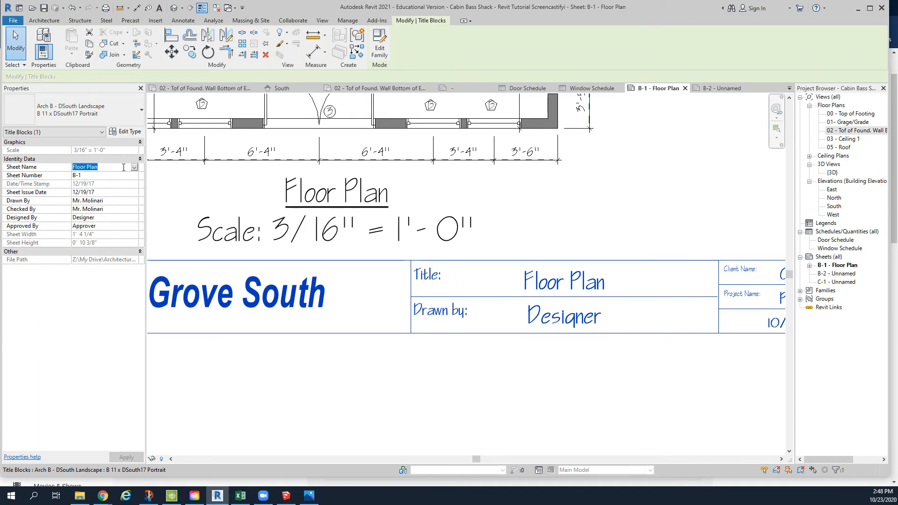
pyautogui.write('Cabin')
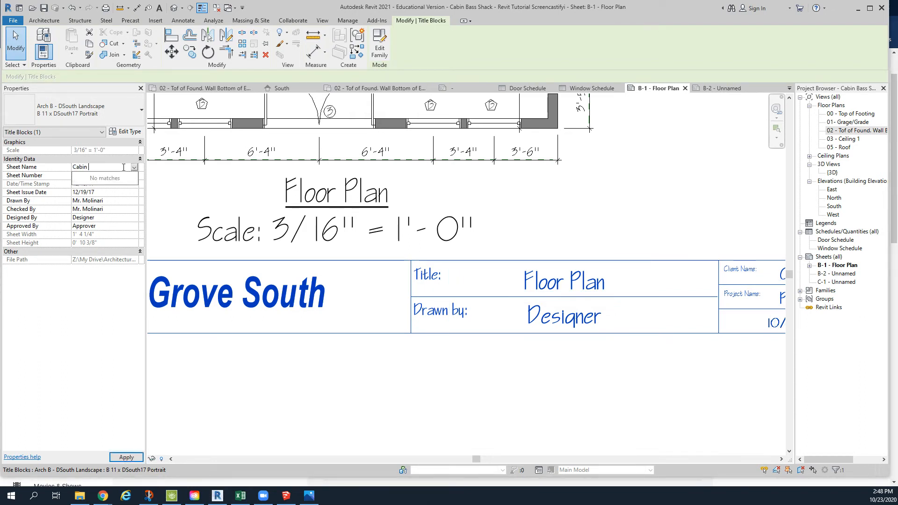
pyautogui.write(' Bass')
pyautogui.press('Return')
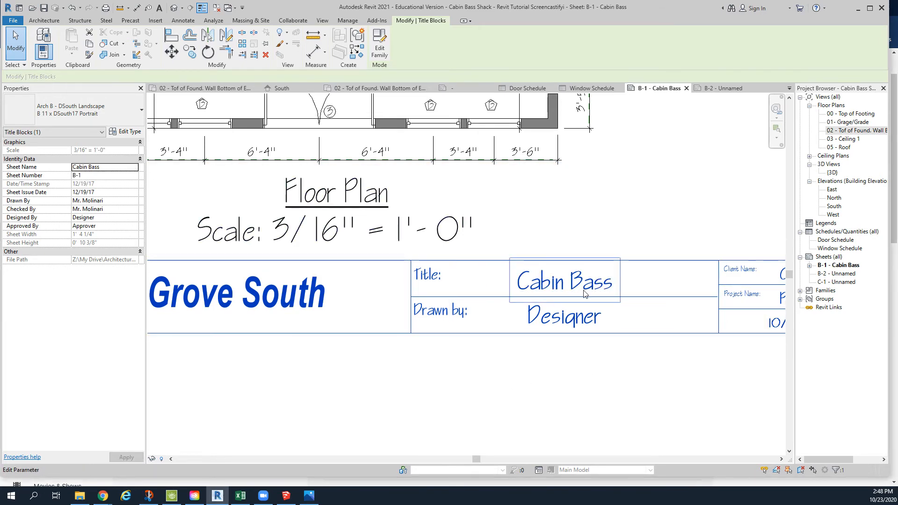
# - Replace the Owner placeholder in the title block's Client Name field with the client's name
pyautogui.scroll(-4, 594, 290)
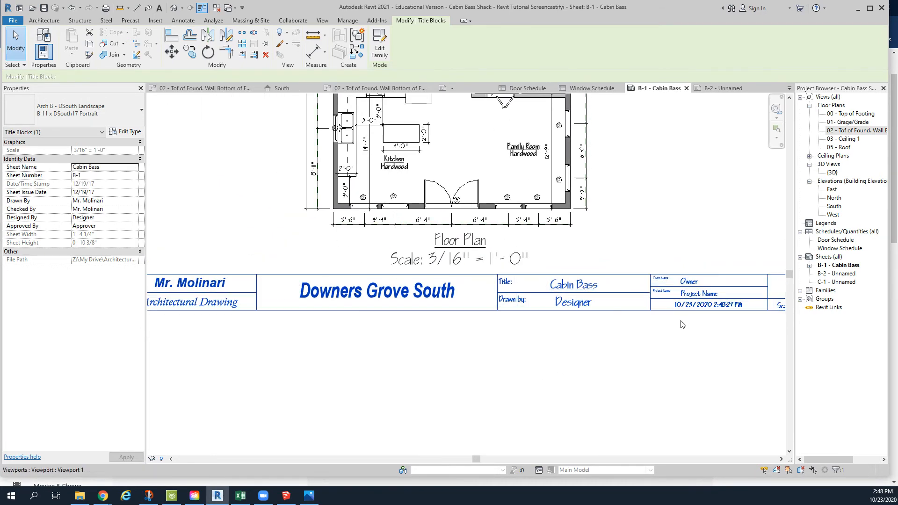
pyautogui.scroll(5, 497, 354)
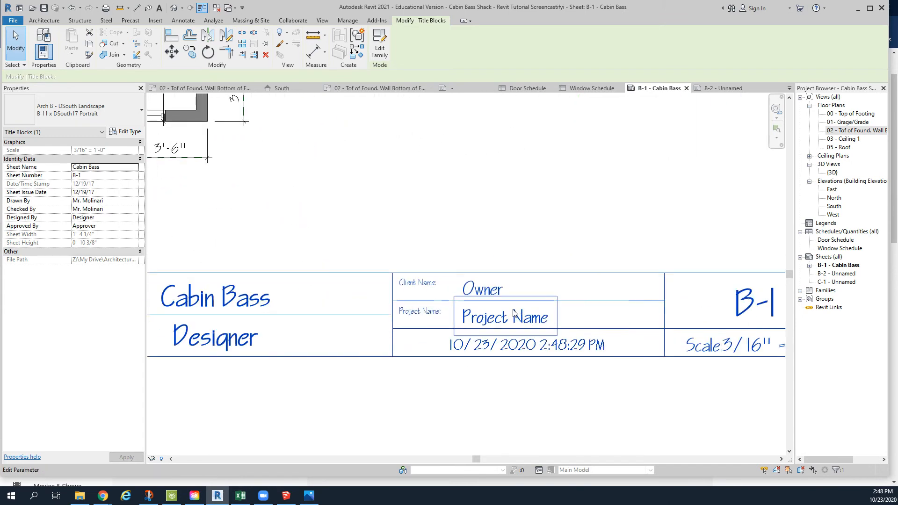
pyautogui.click(481, 290)
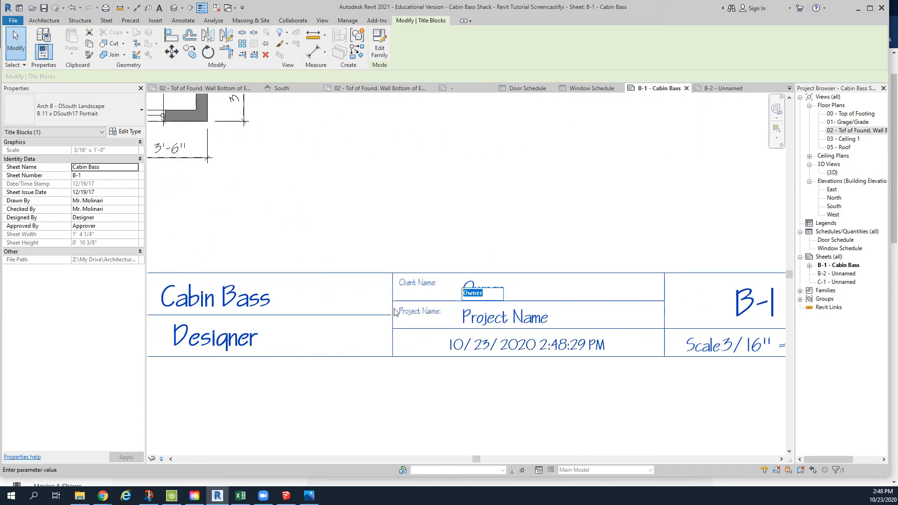
pyautogui.write('Mr. Smith')
# - Set the title block's project name to "Bass"
pyautogui.click(481, 316)
pyautogui.click(480, 315)
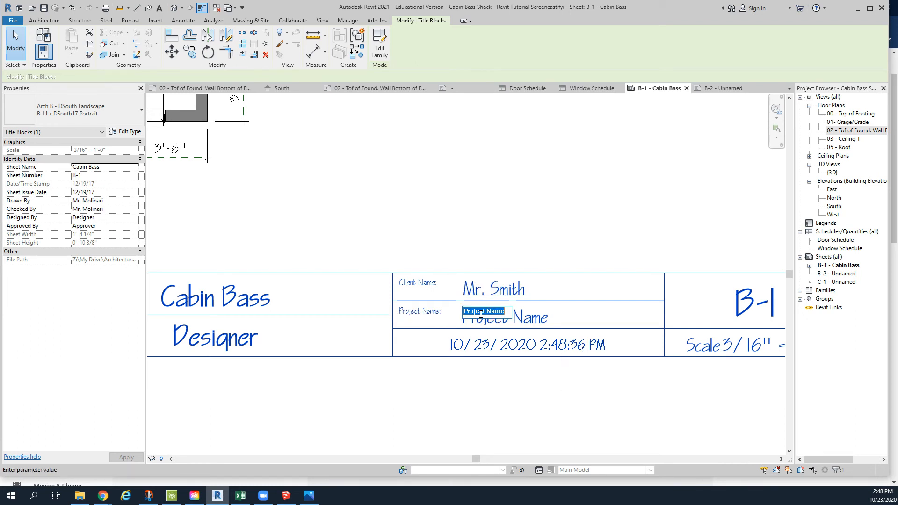
pyautogui.write('Bass')
pyautogui.press('Return')
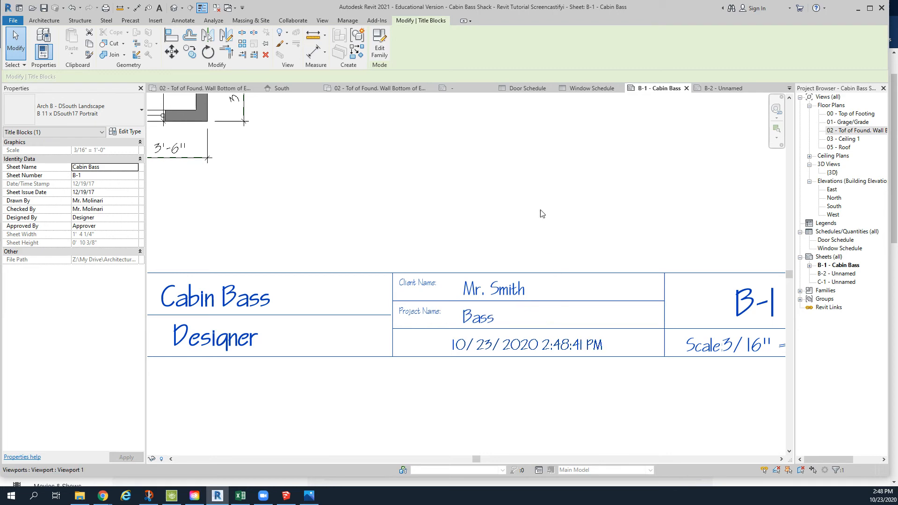
# - Try applying the "Floor Plan Presentation - DSouth" view template to the floor plan viewport on sheet B-1
pyautogui.scroll(-3, 540, 211)
pyautogui.scroll(1, 393, 301)
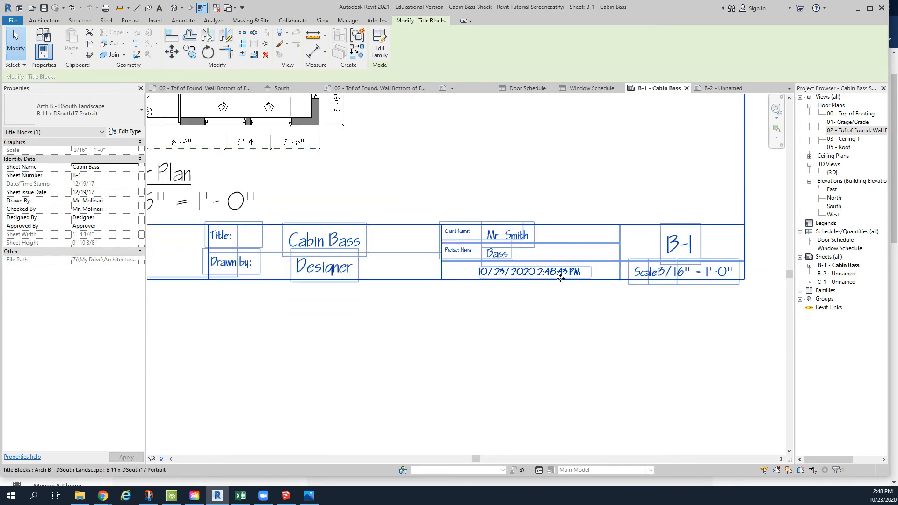
pyautogui.scroll(-3, 388, 302)
pyautogui.scroll(-1, 393, 313)
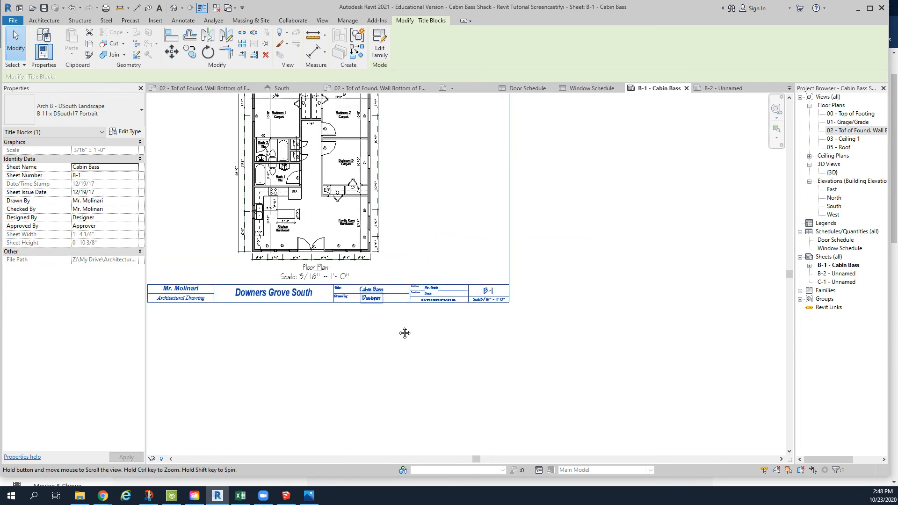
pyautogui.moveTo(405, 331); pyautogui.dragTo(486, 404, button='middle')
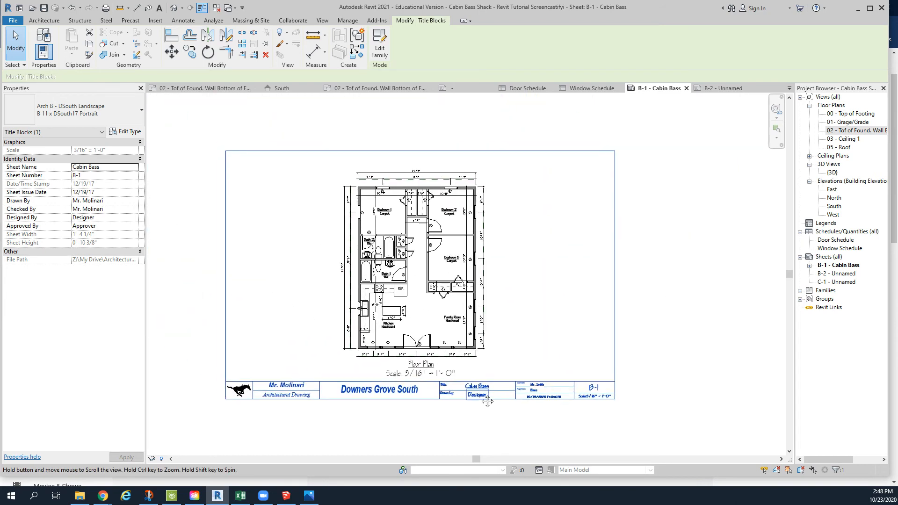
pyautogui.click(425, 228)
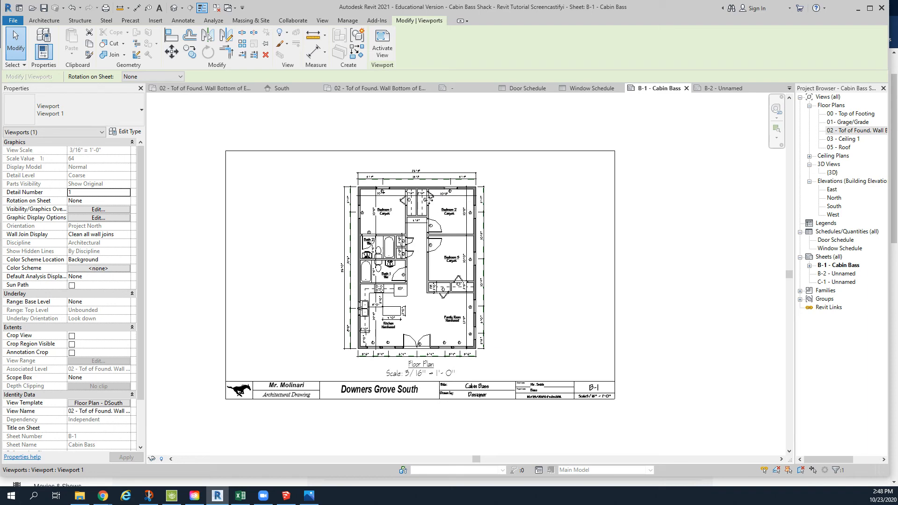
pyautogui.click(90, 403)
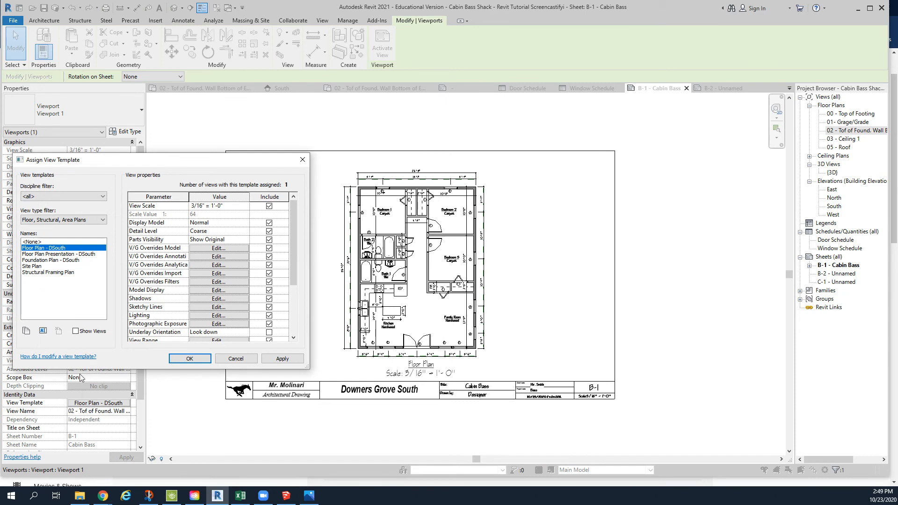
pyautogui.click(78, 255)
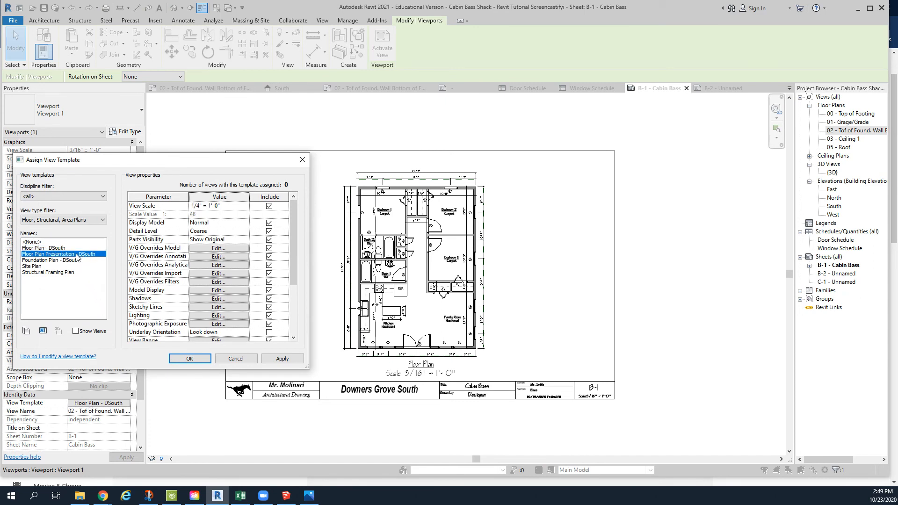
pyautogui.click(284, 358)
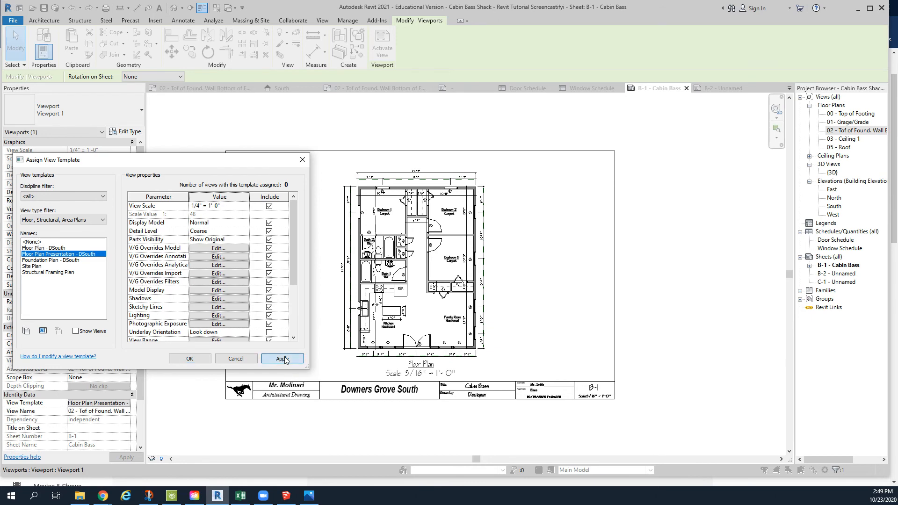
pyautogui.click(235, 359)
# - Look over the floor plan's placement on the sheet and undo the view template change
pyautogui.scroll(-3, 623, 330)
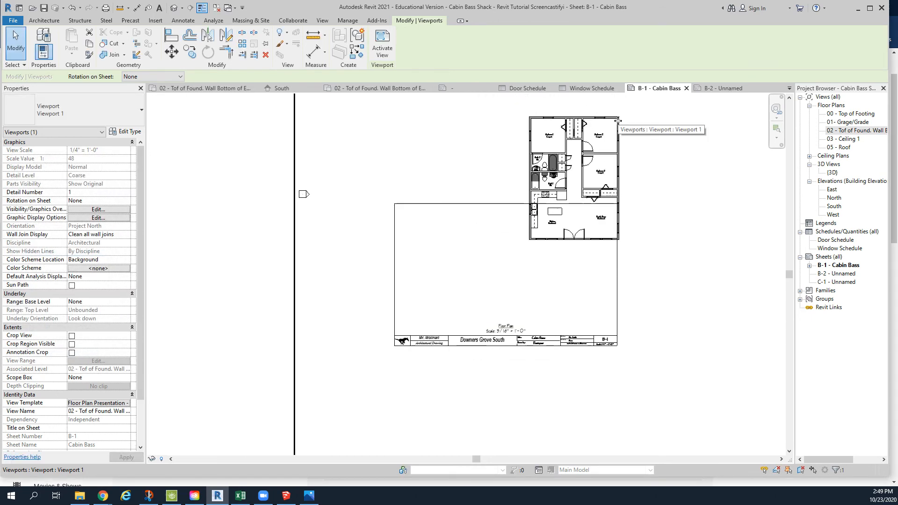
pyautogui.scroll(2, 596, 159)
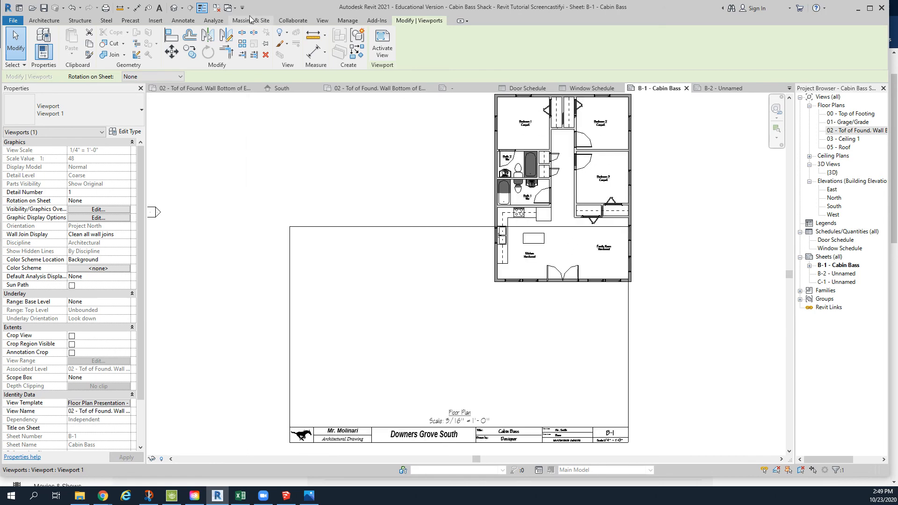
pyautogui.click(73, 7)
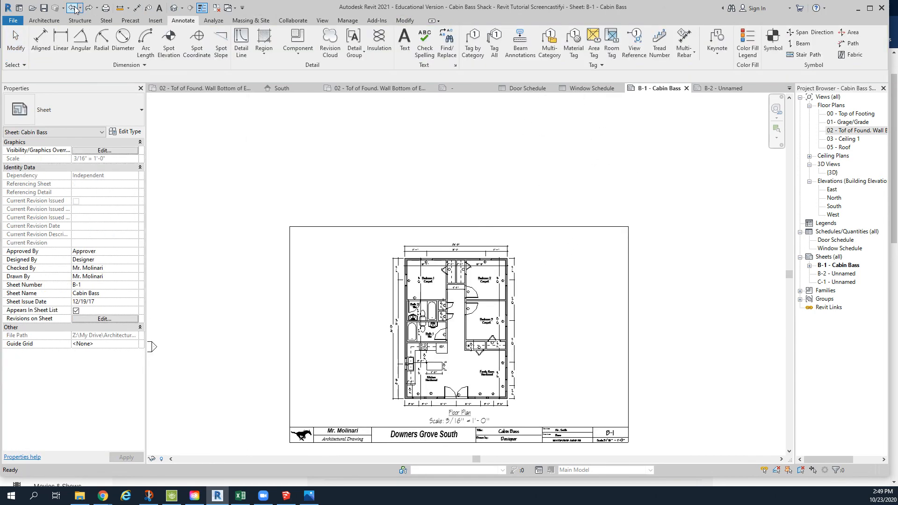
# - Reapply the "Floor Plan - DSouth" view template to the floor plan viewport and bring the whole sheet into view
pyautogui.scroll(1, 488, 369)
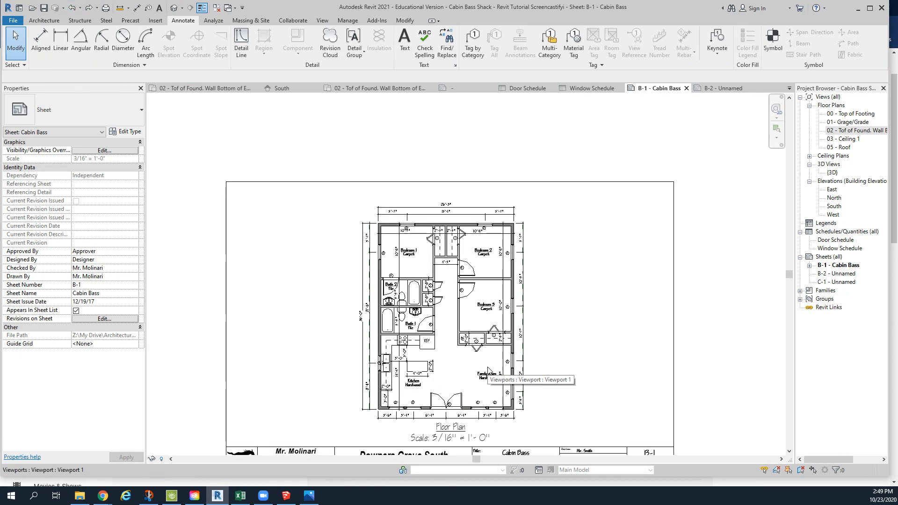
pyautogui.click(469, 279)
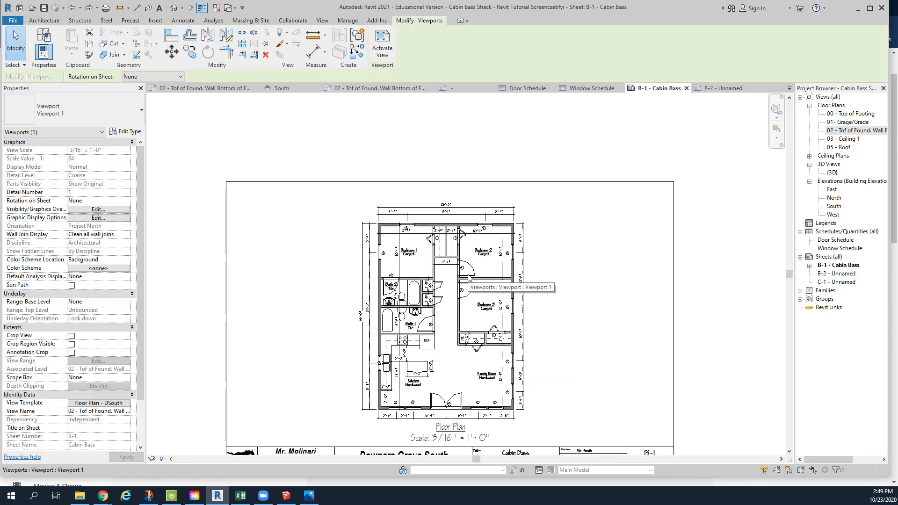
pyautogui.click(90, 405)
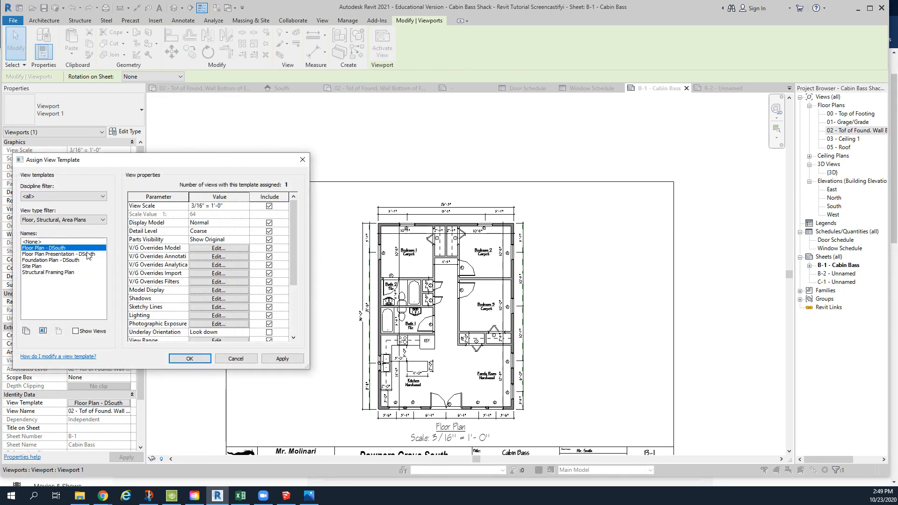
pyautogui.click(282, 358)
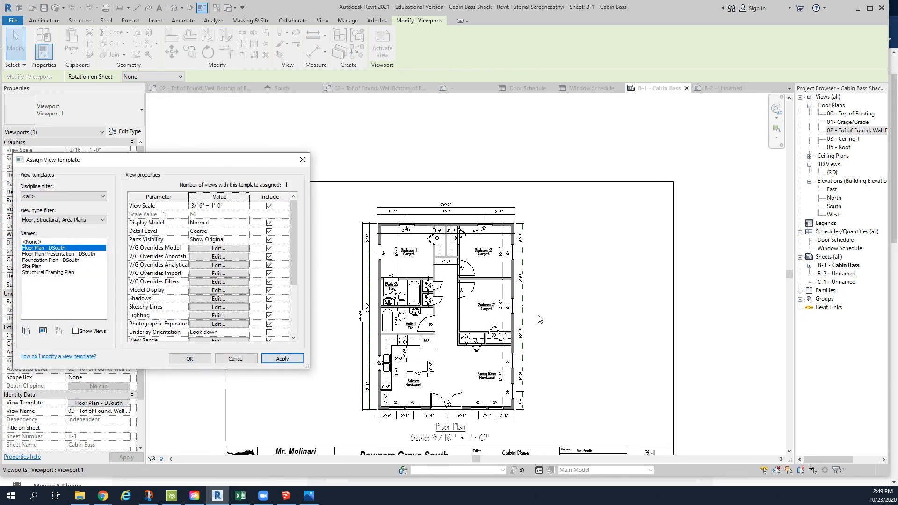
pyautogui.click(191, 358)
pyautogui.scroll(-3, 563, 321)
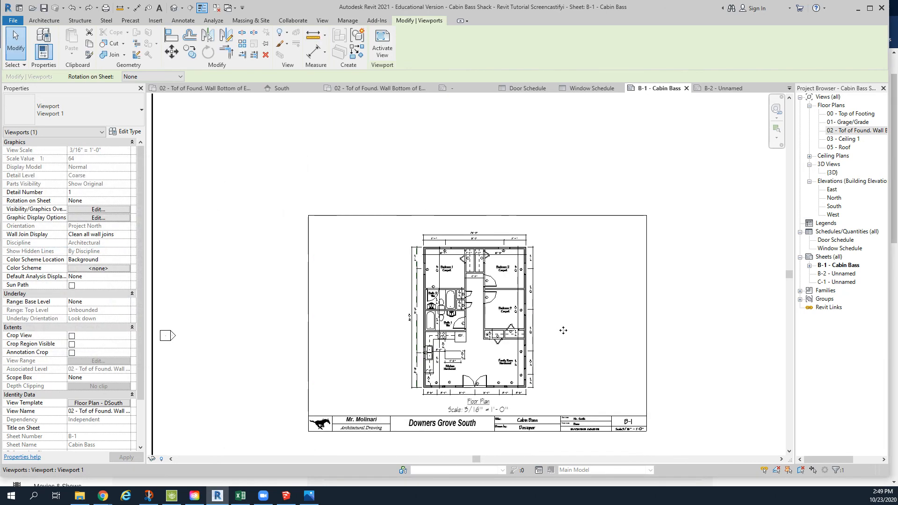
pyautogui.moveTo(564, 321); pyautogui.dragTo(548, 302, button='middle')
pyautogui.scroll(2, 524, 274)
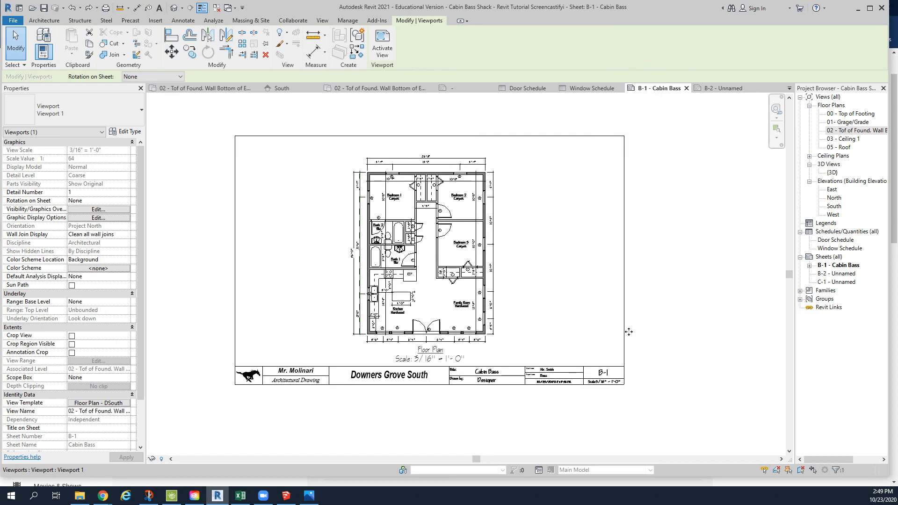